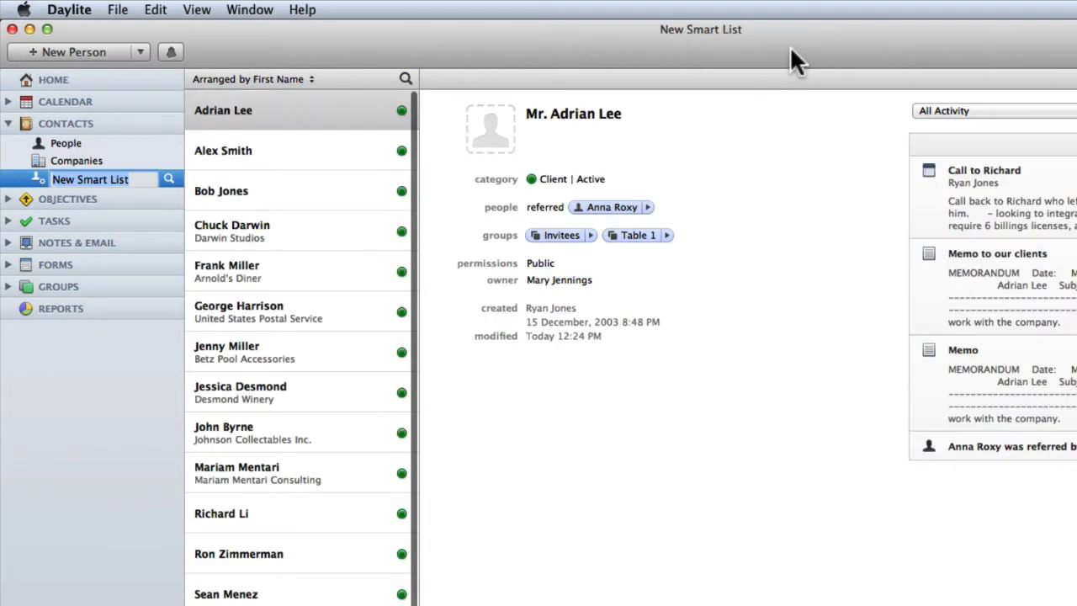
- Rename the new smart list to 'Clients – Active' and view its first contact
type("Clients – Active")
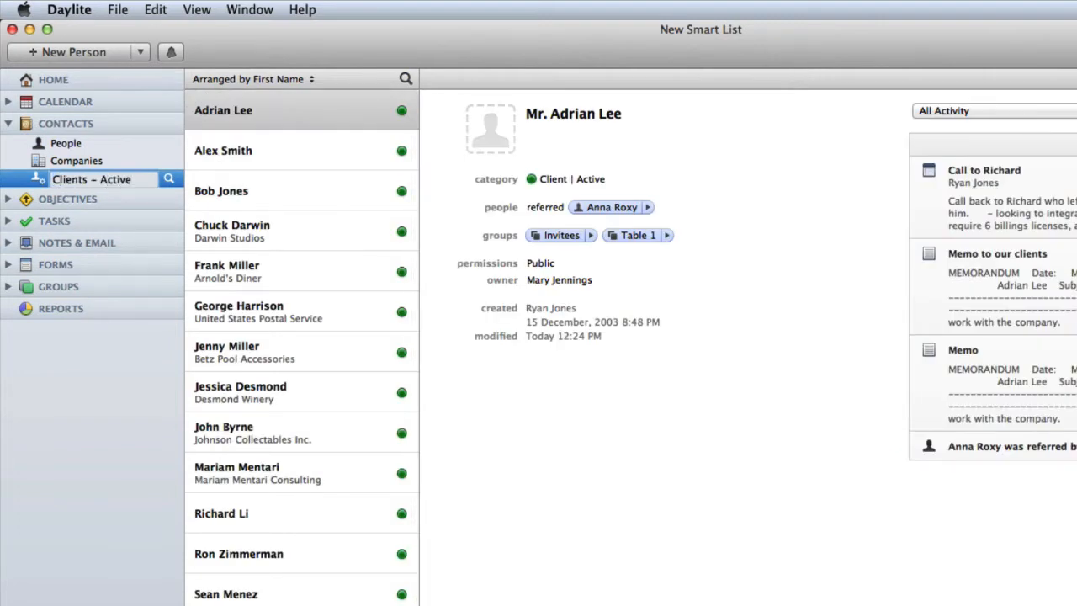
key("Return")
left_click(312, 126)
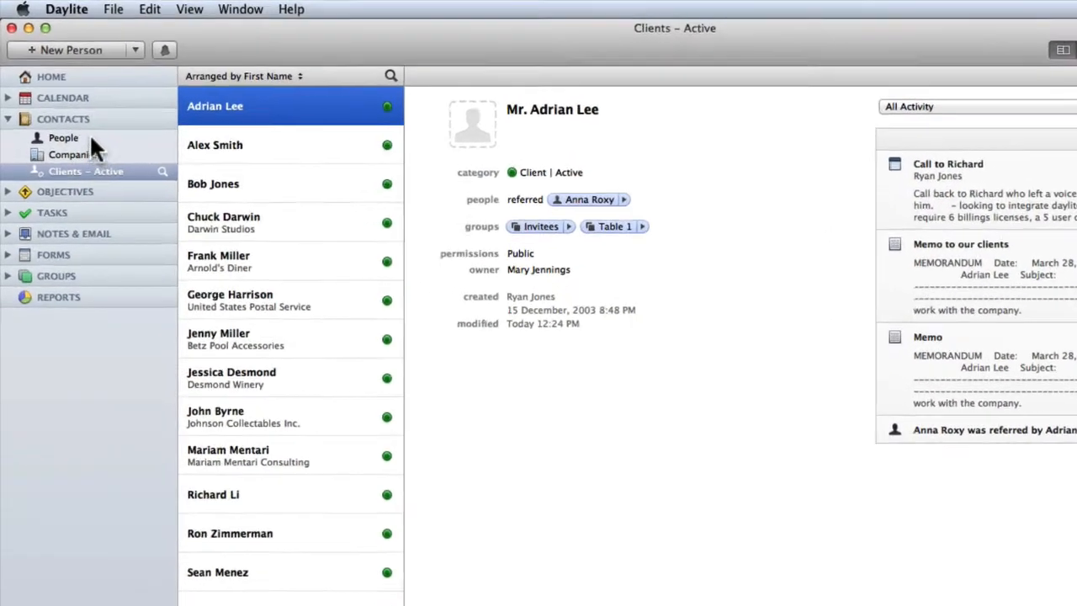
- In People's filter, add a nested group with the condition Activity in last 14 days
left_click(69, 109)
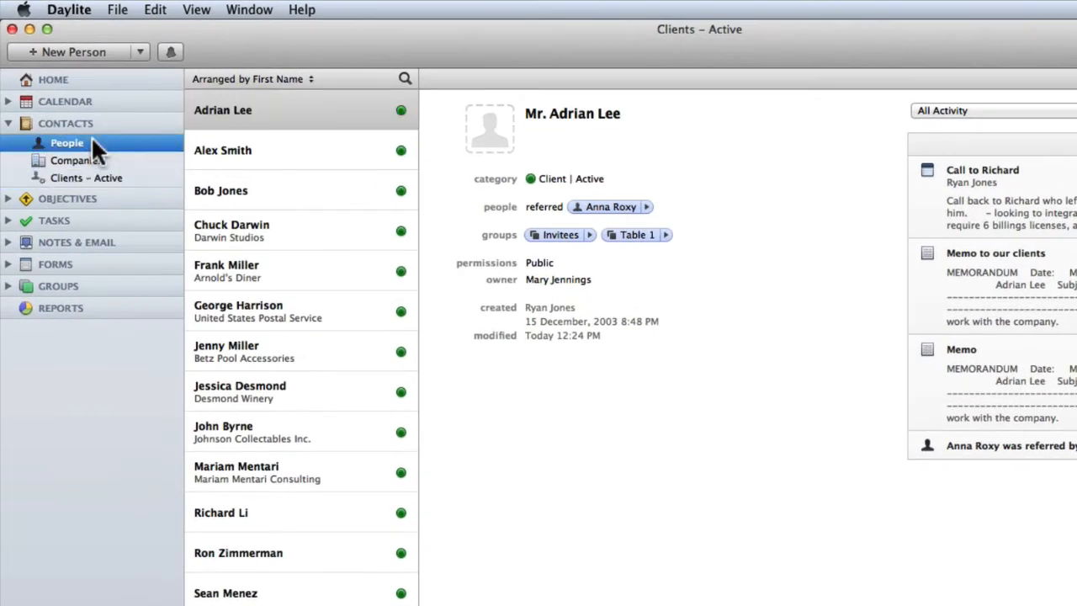
left_click(405, 76)
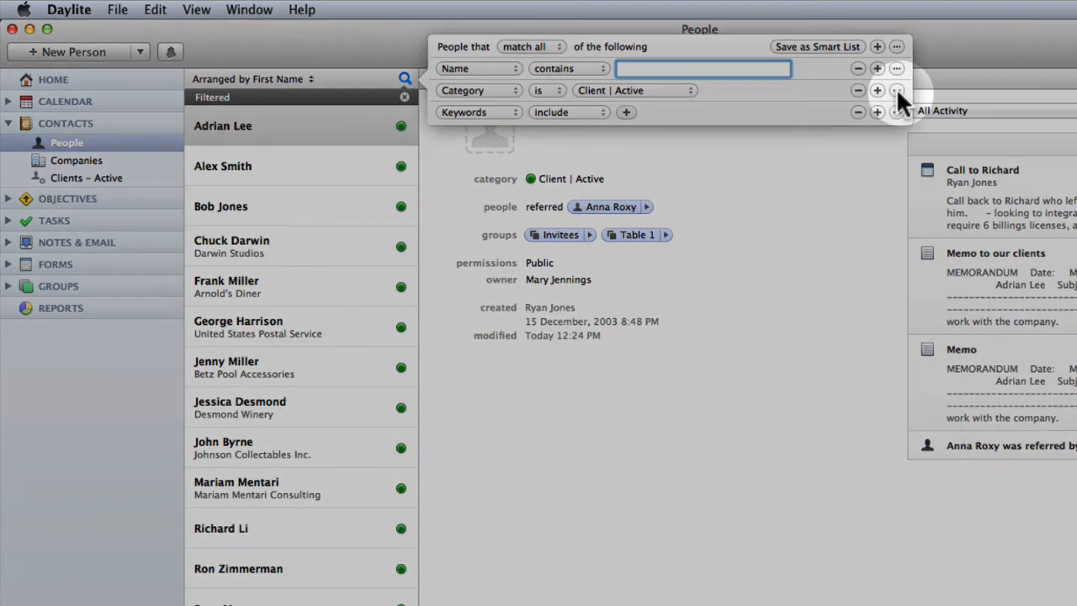
left_click(896, 89)
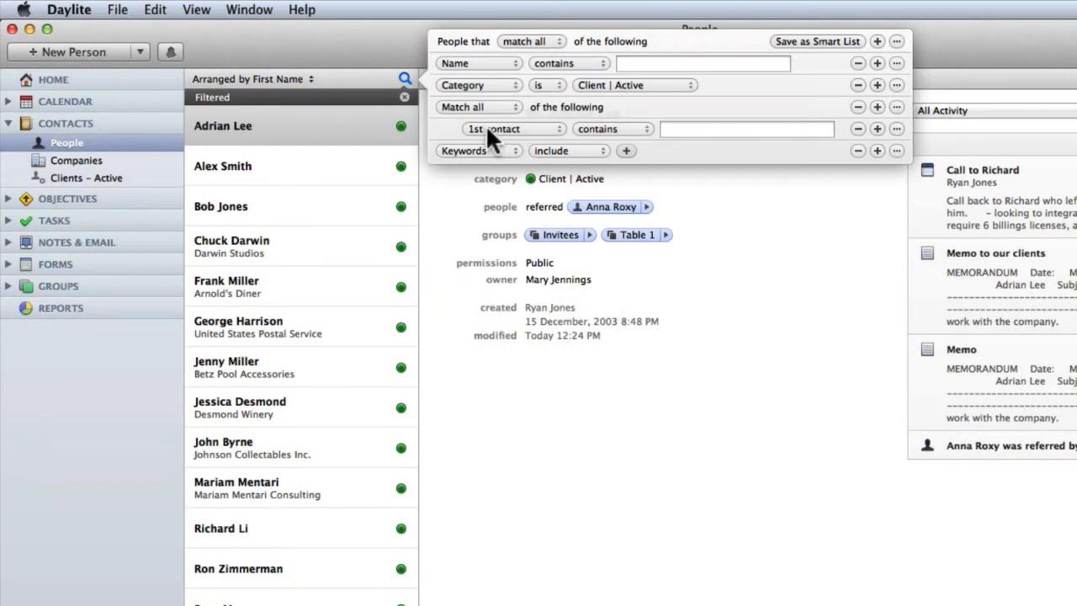
left_click(491, 134)
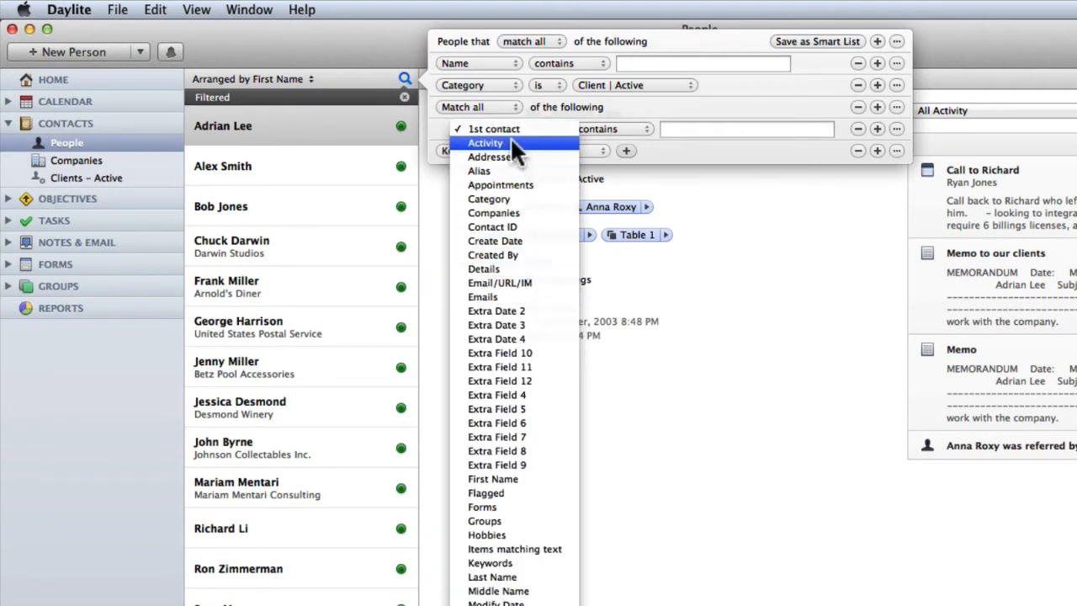
left_click(513, 138)
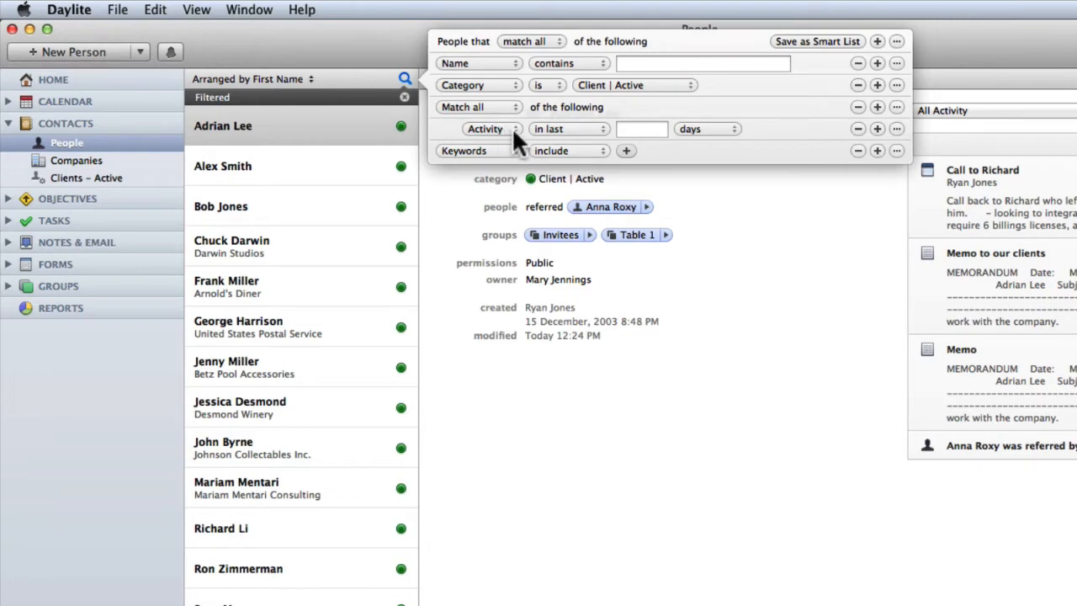
left_click(657, 130)
type("14")
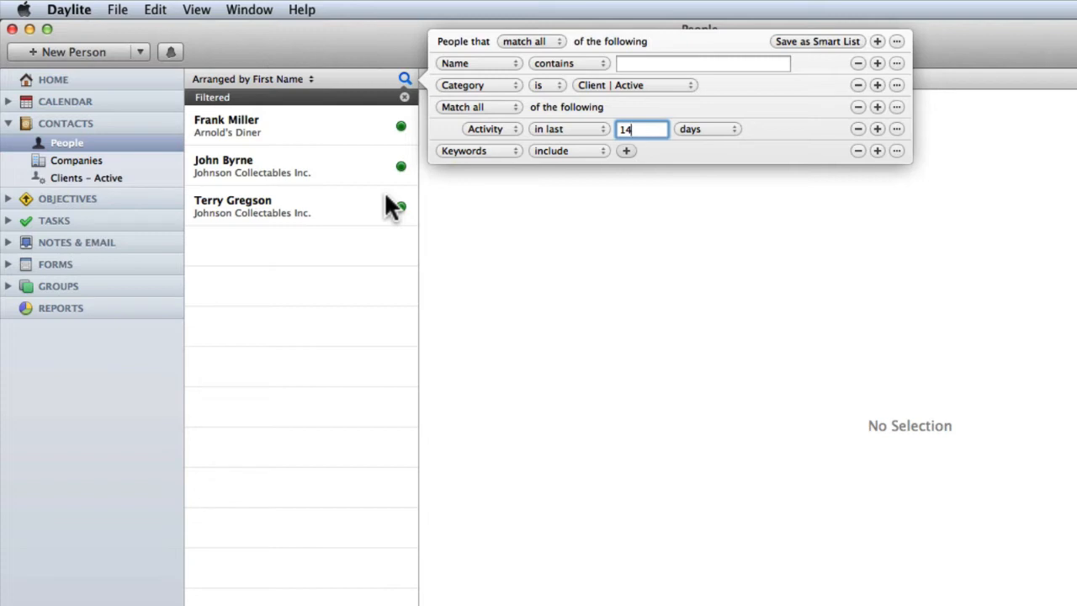
- Set the nested group to Do not match any and remove the Name and Keywords conditions
left_click(479, 106)
left_click(482, 135)
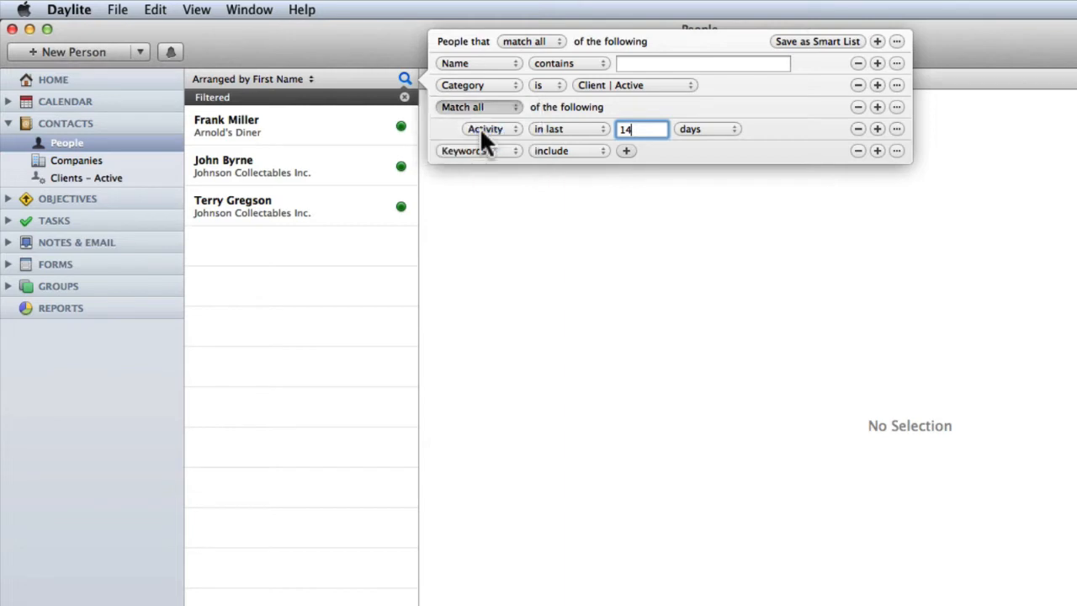
left_click(858, 64)
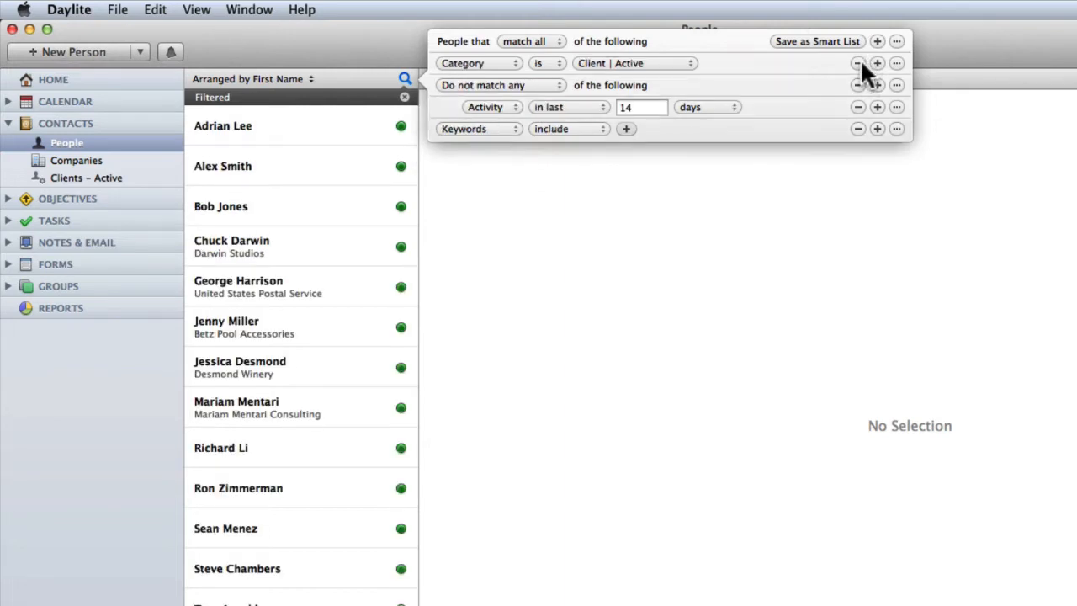
left_click(858, 128)
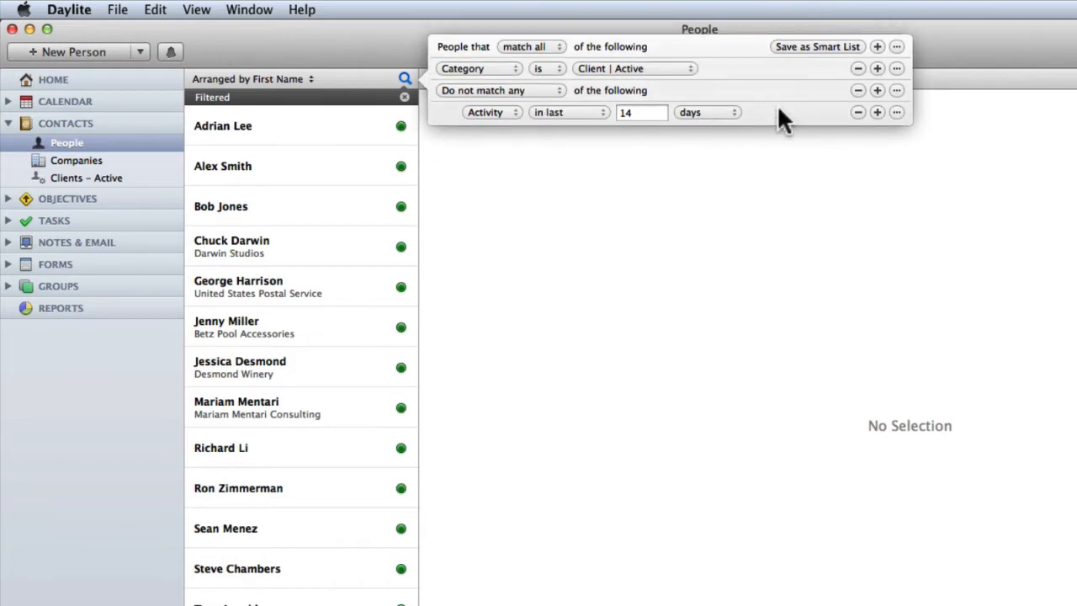
- Save the filter as smart list 'Clients – Active >2w', then reopen Clients – Active
left_click(788, 44)
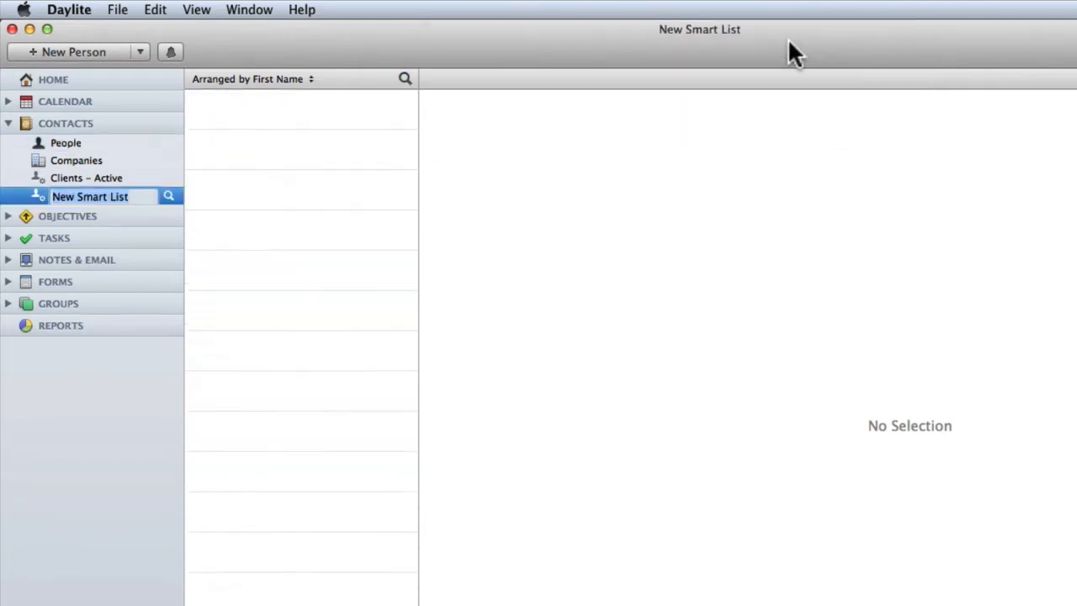
type("Client")
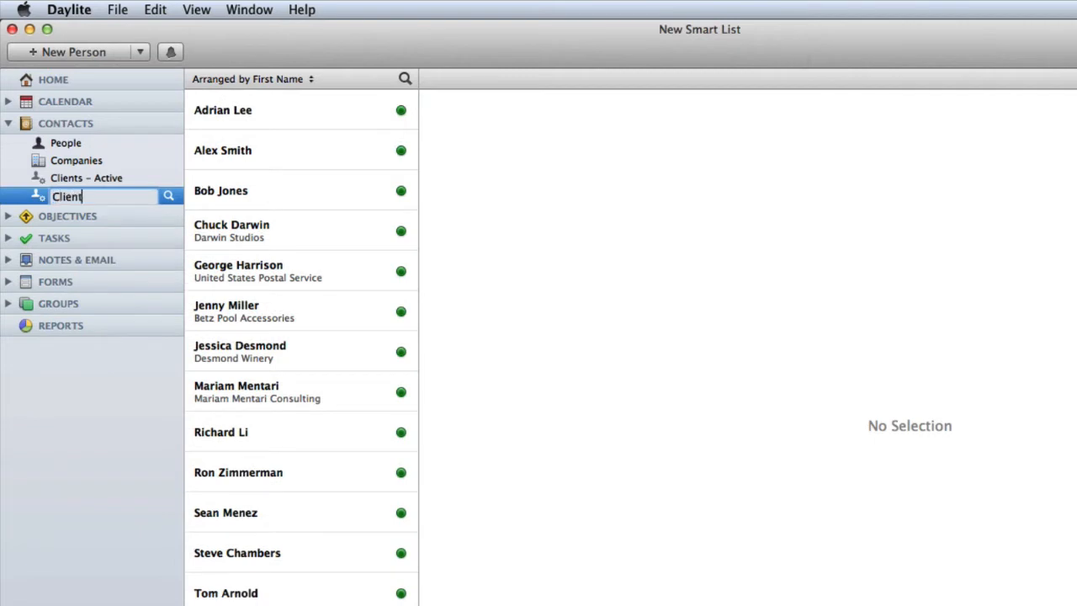
type("s – Active >")
type("2")
type("w")
key("Return")
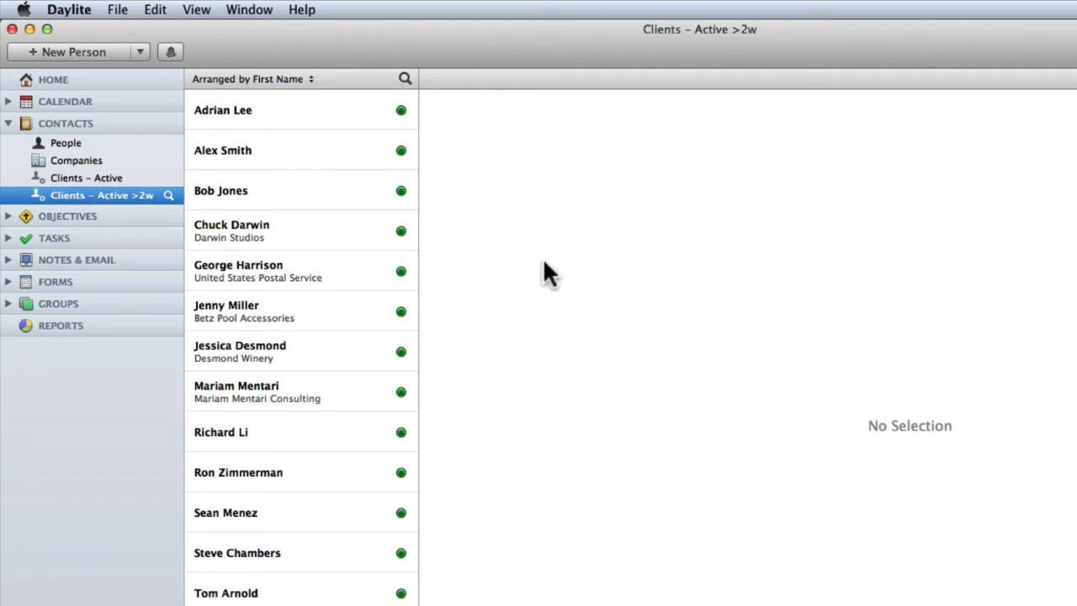
left_click(110, 178)
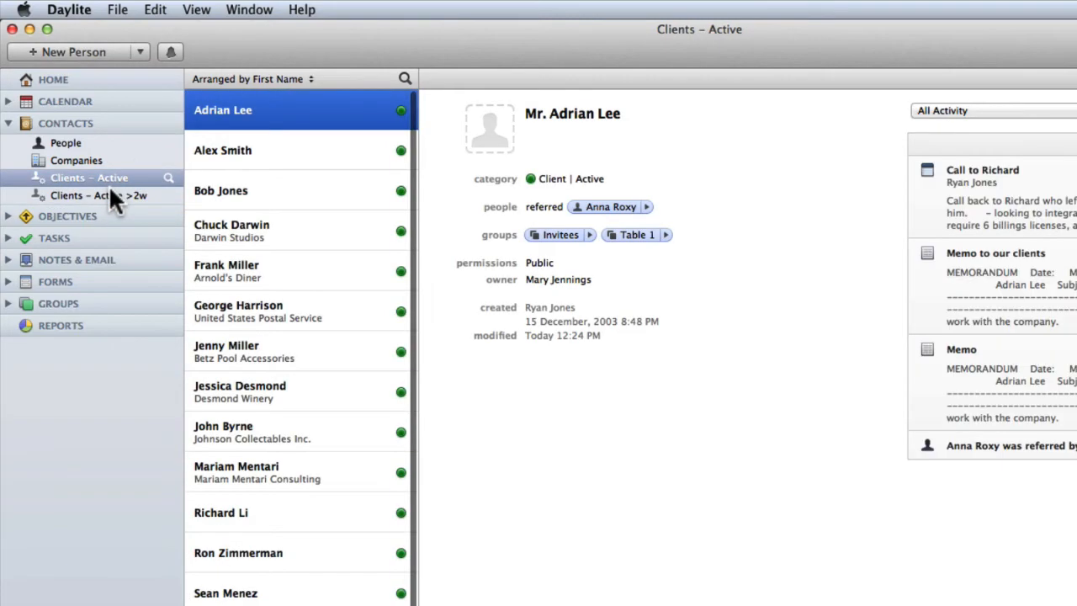
- Open the Clients – Active >2w smart list in the sidebar
left_click(109, 188)
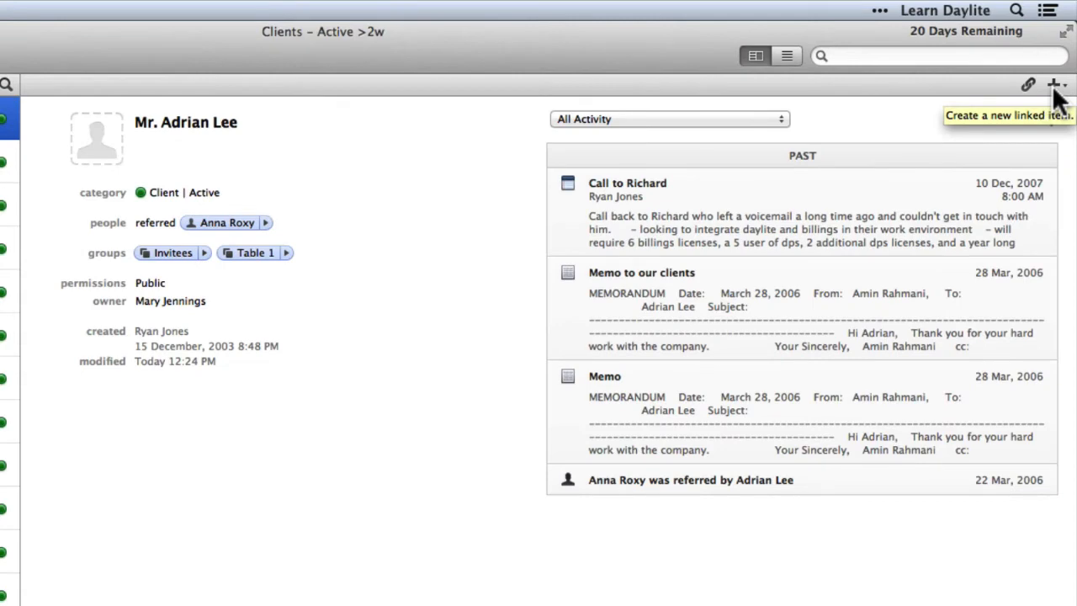
- Create a pinned call task linked to the contact, titled with the contact's name
left_click(1055, 86)
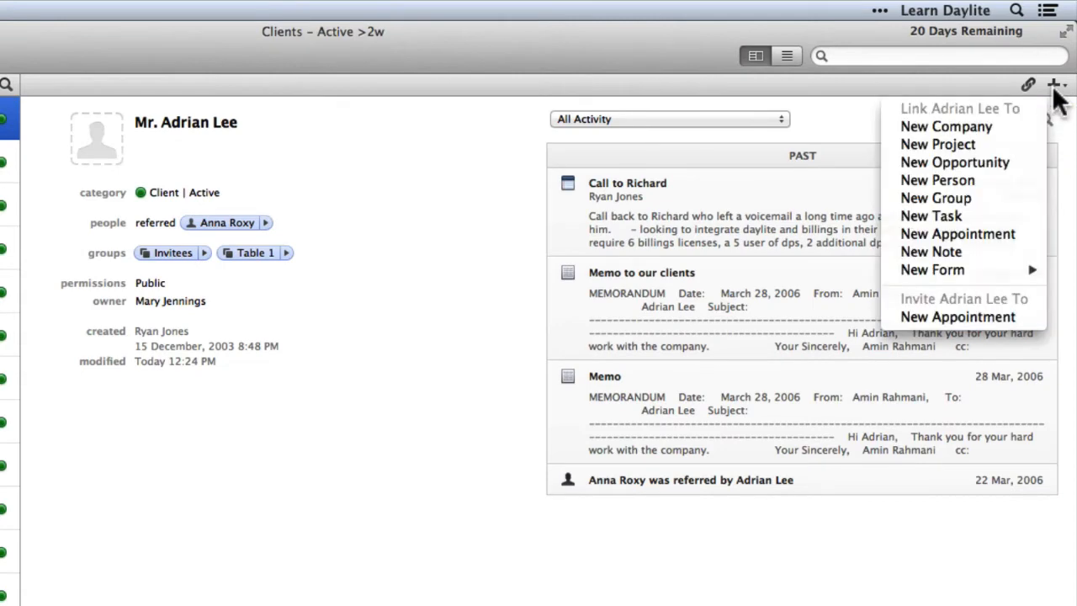
left_click(942, 216)
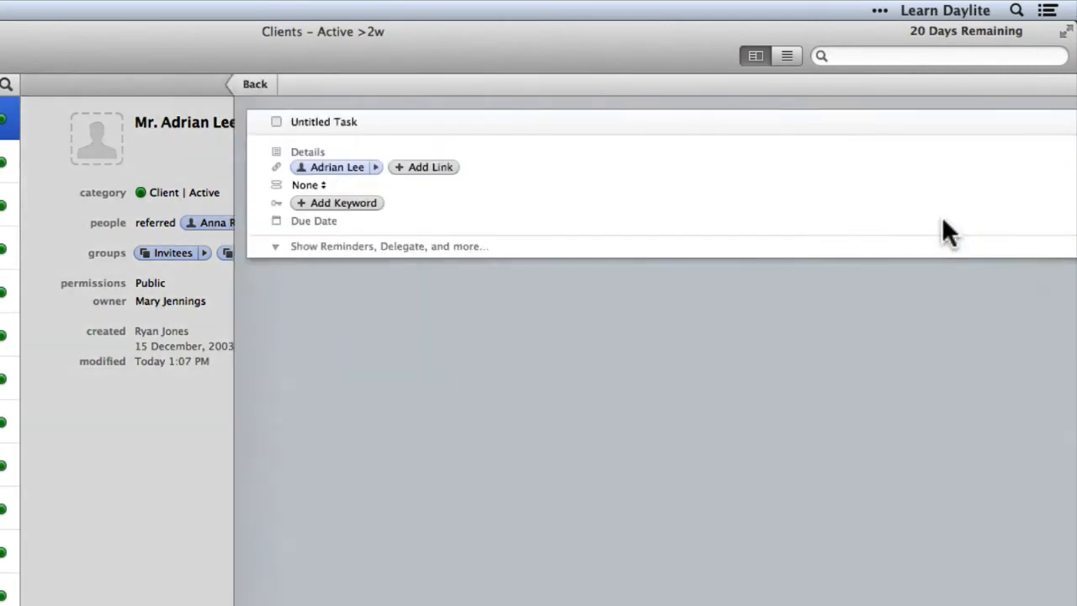
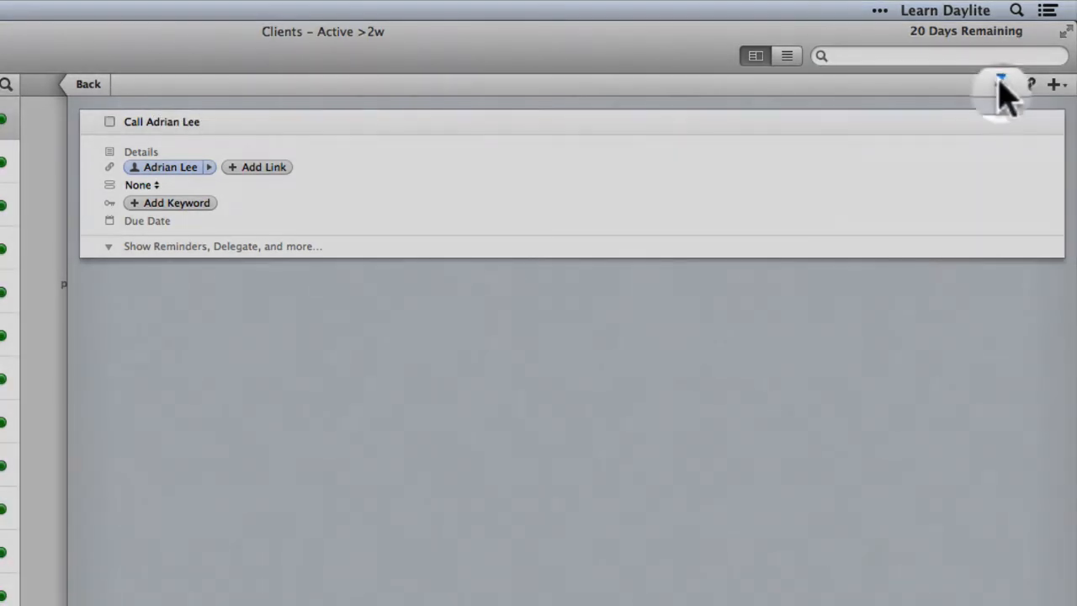
left_click(1000, 84)
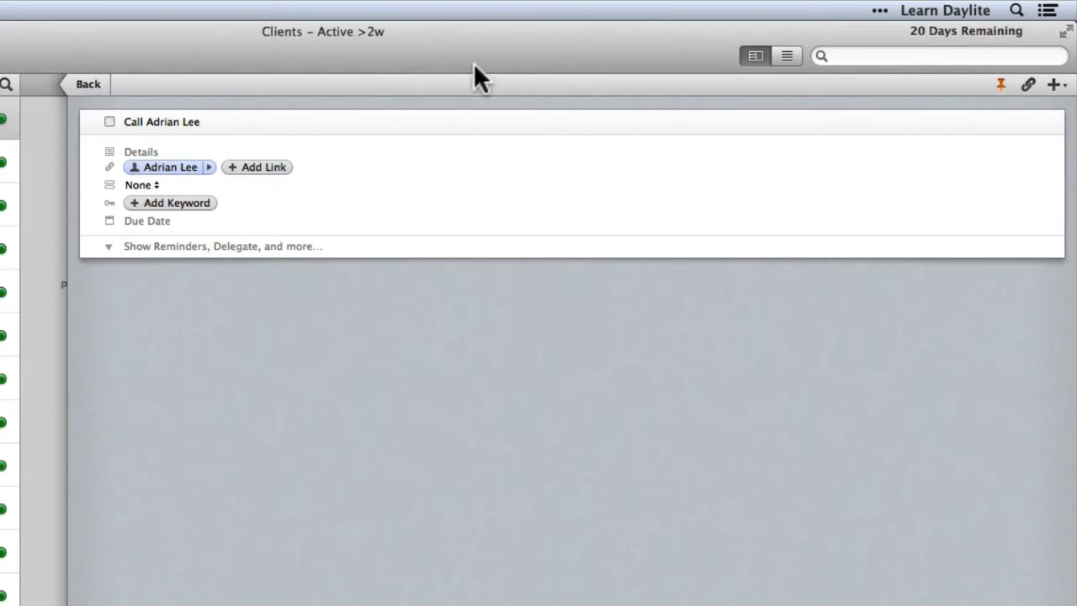
left_click(85, 84)
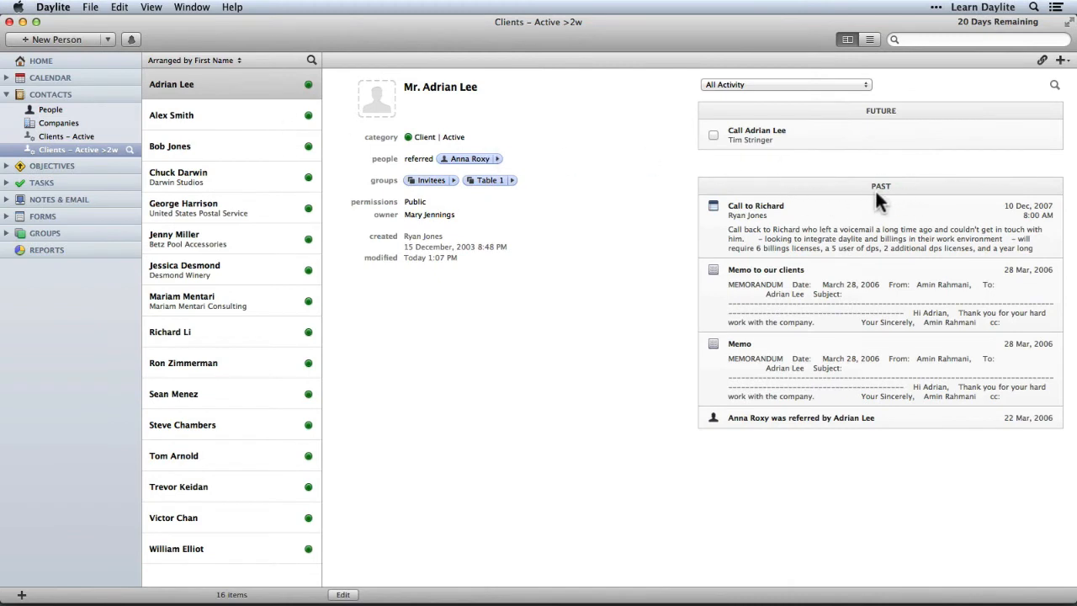
- Mark the call task done, then select the next contact and show their Work email options
left_click(712, 135)
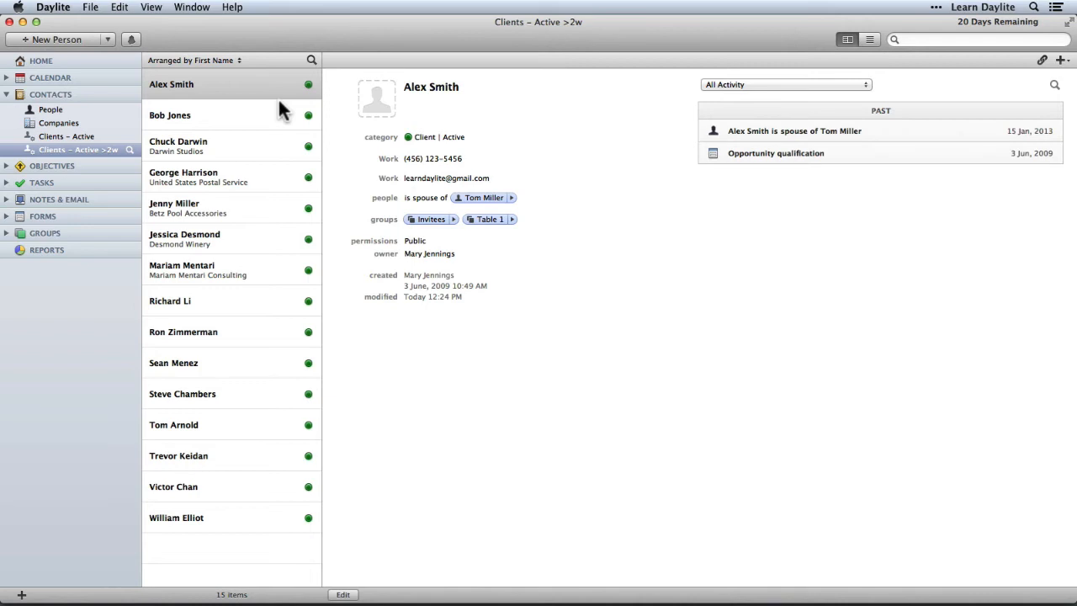
left_click(250, 88)
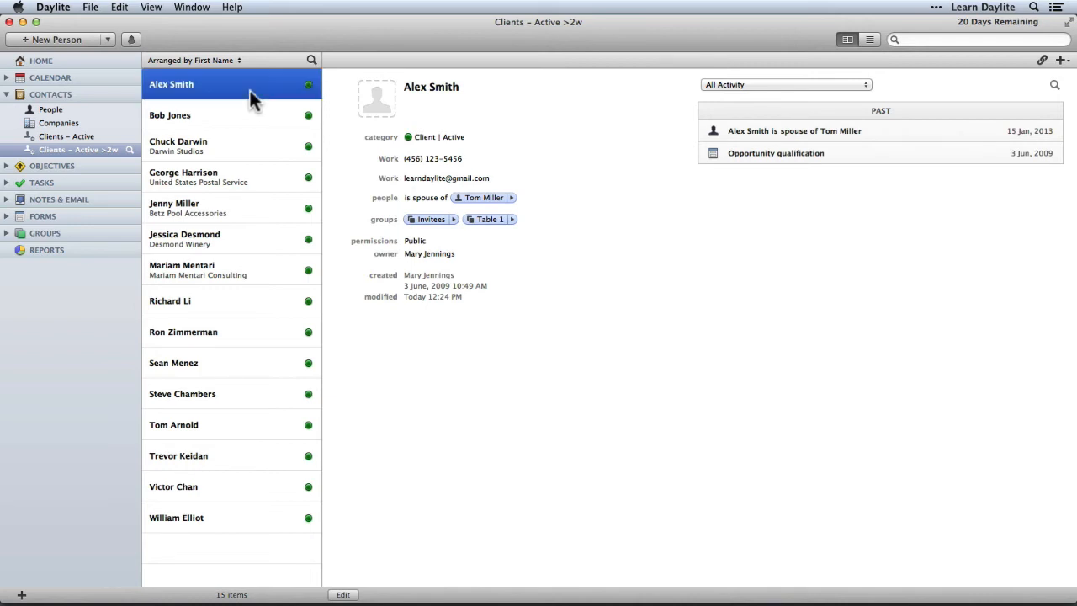
left_click(388, 179)
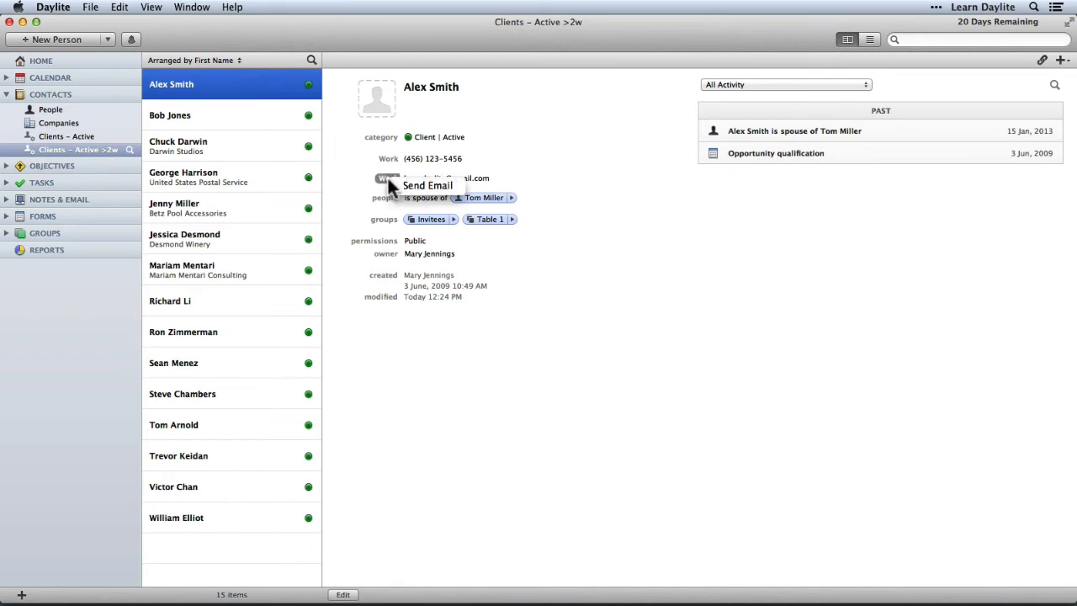
- Write an email titled 'Checking In' with the note 'Just a note to check in.' and a sign-off
left_click(427, 185)
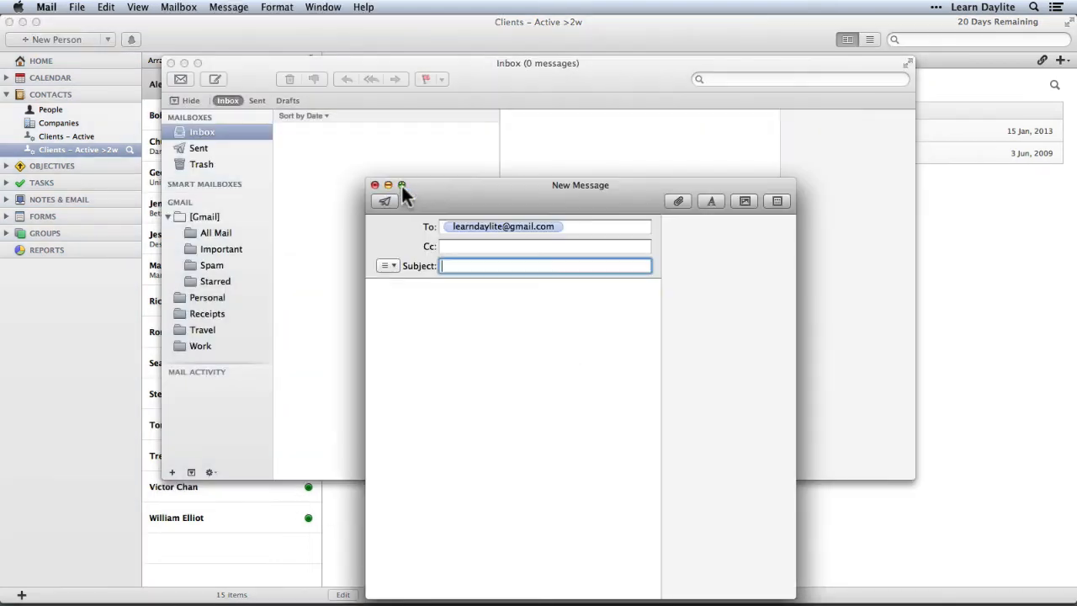
type("Checking")
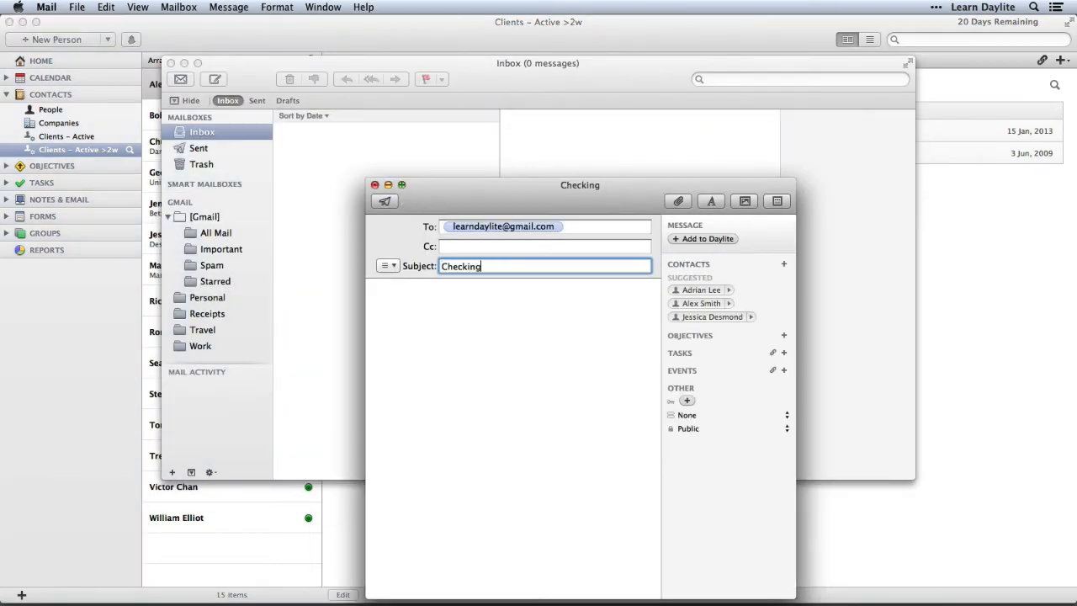
type(" In")
key("Tab")
type("Hi ")
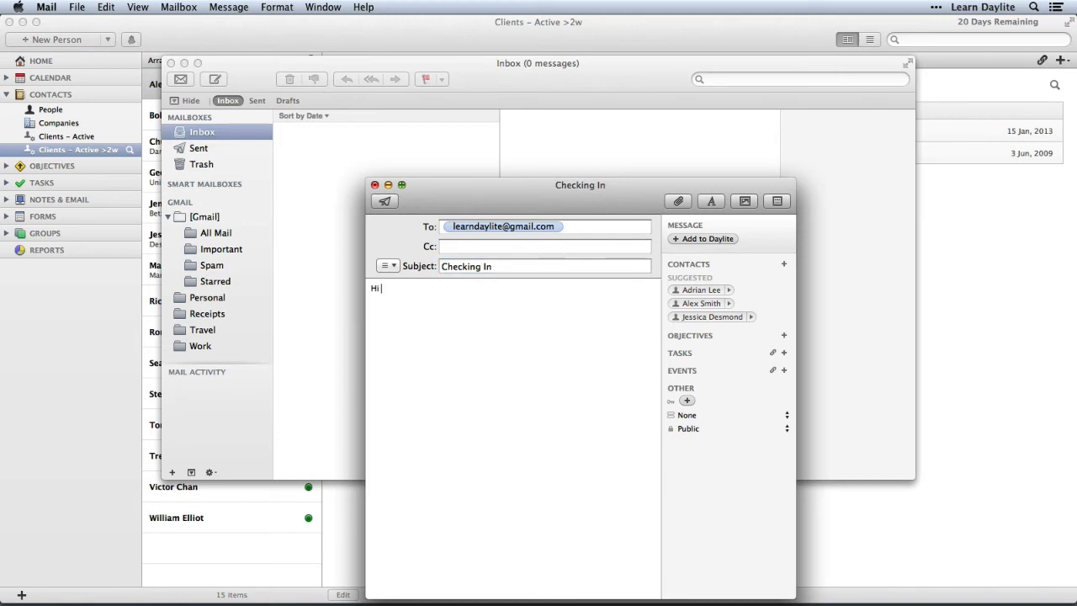
type("Alex,")
key("Return")
key("Return")
type("Just a note to check in")
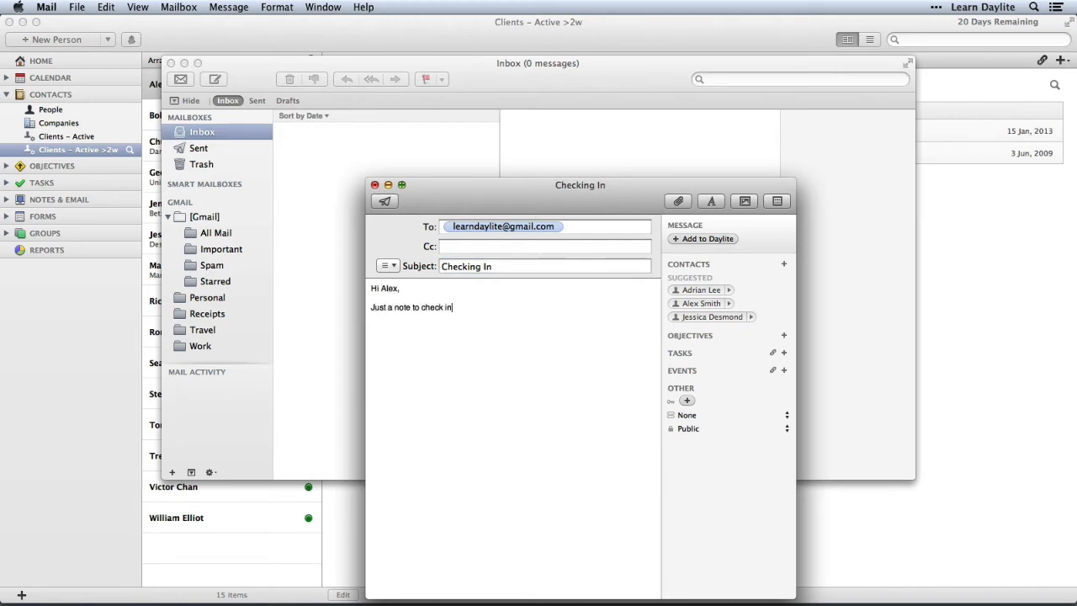
type(".")
key("Return")
key("Return")
type("Cheers, ")
type("Tim")
- Link the email to the suggested client, send it, and return to Daylite
left_click(686, 303)
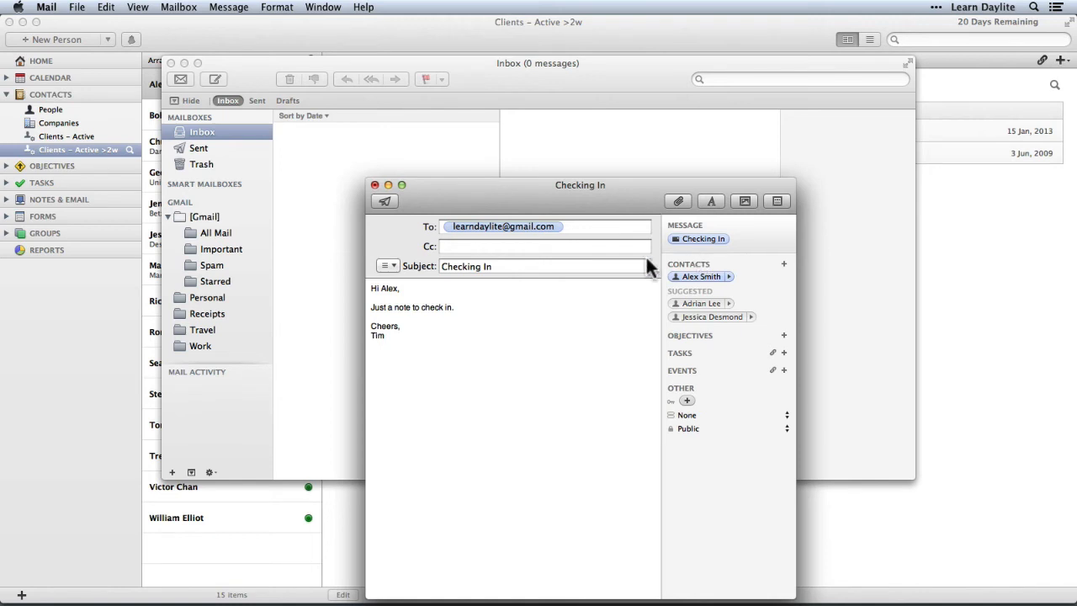
left_click(379, 202)
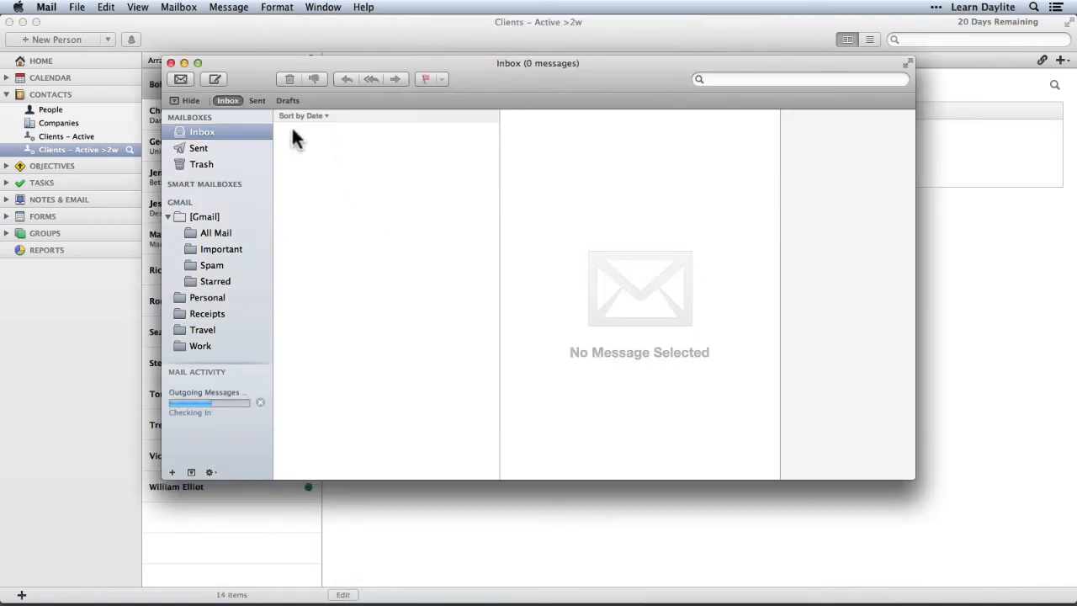
left_click(224, 27)
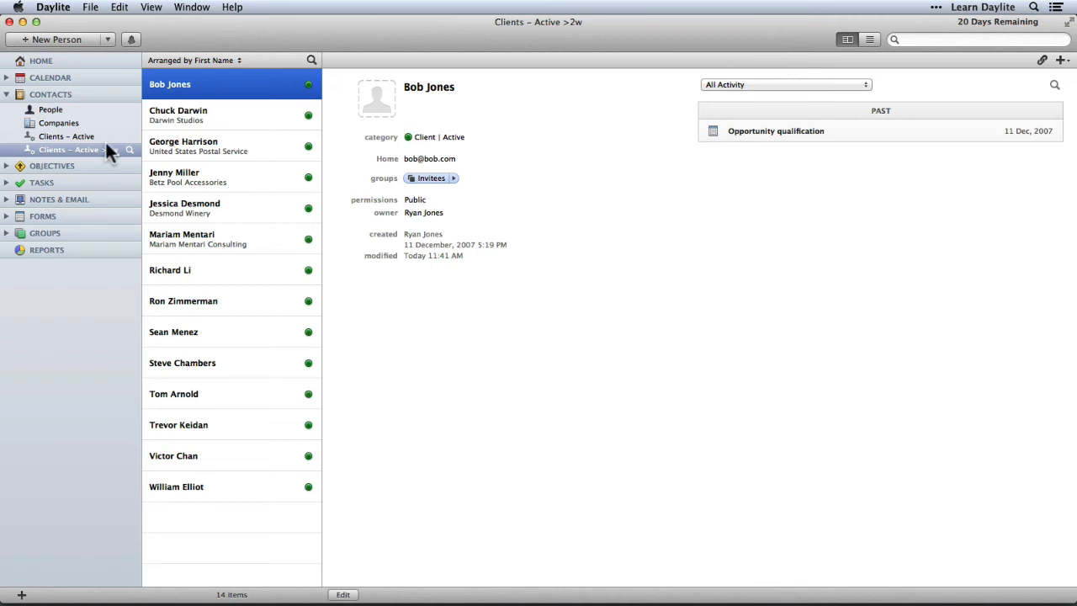
- Show all People and open a fresh search filter with Name, Category and Keywords conditions
left_click(58, 110)
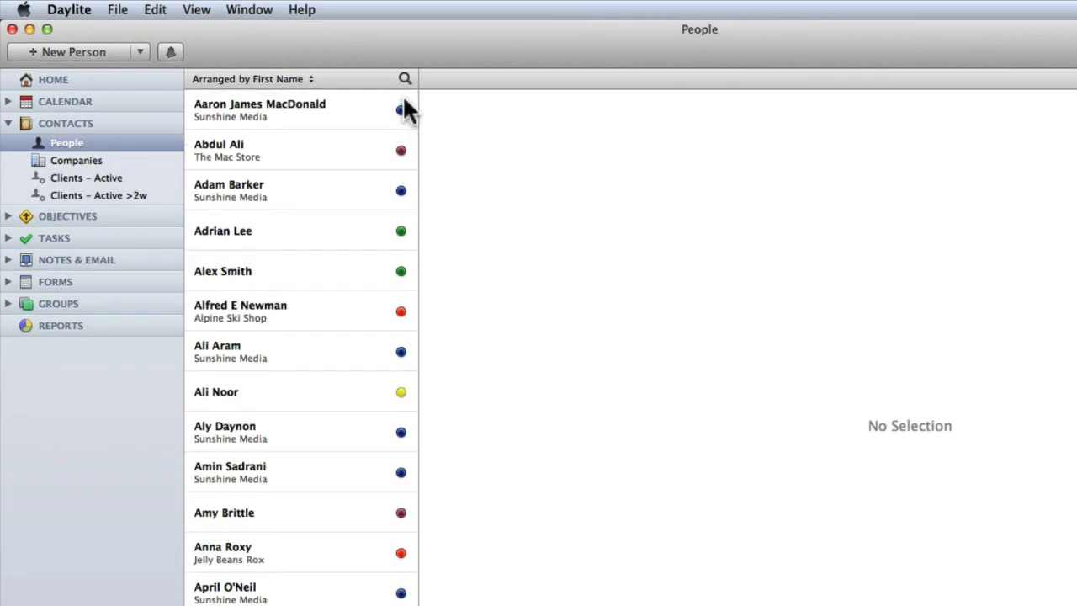
left_click(403, 77)
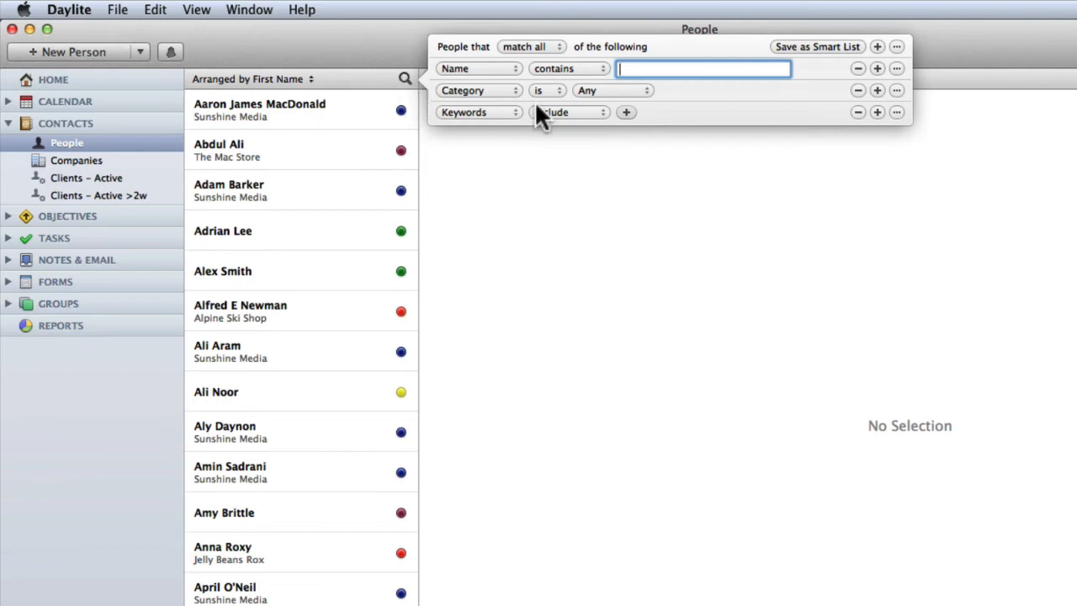
- Add Category conditions for Lead | A - Hot, Lead | B - Medium and Lead | C - Cool
left_click(608, 90)
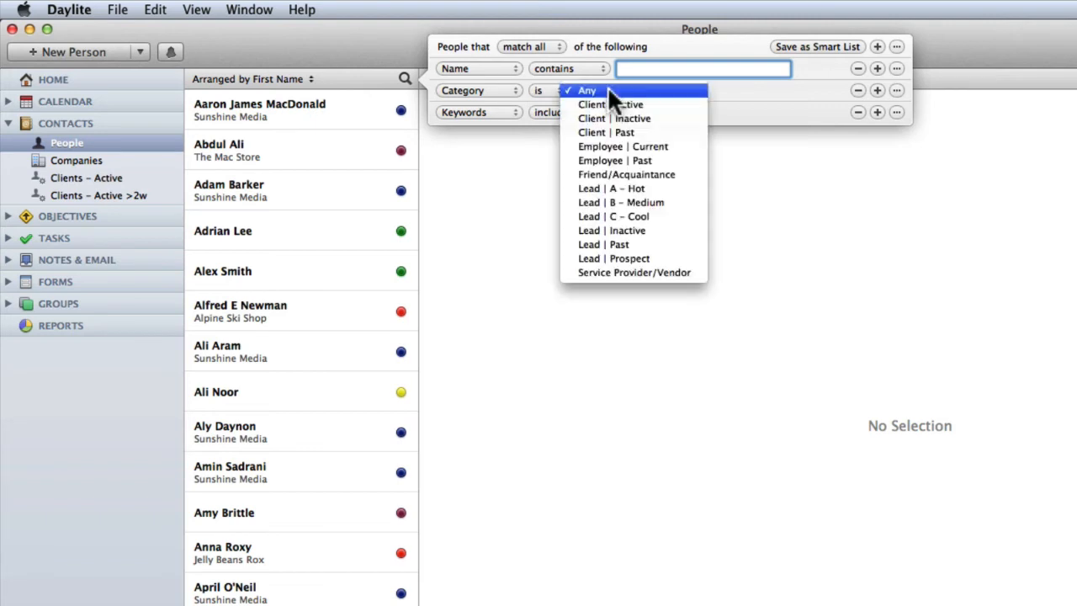
left_click(622, 188)
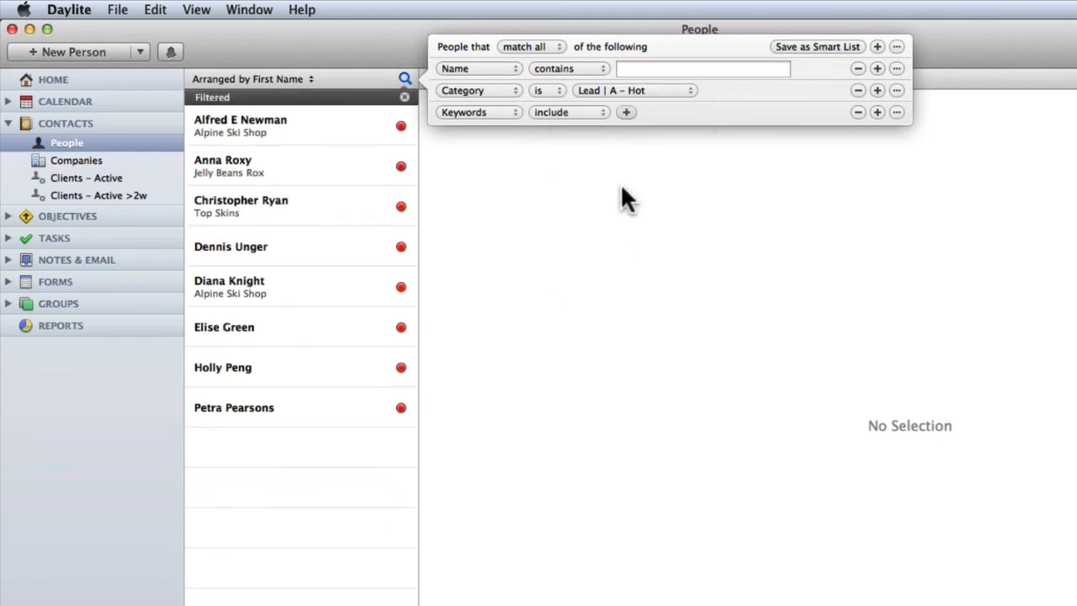
left_click(877, 88)
left_click(471, 108)
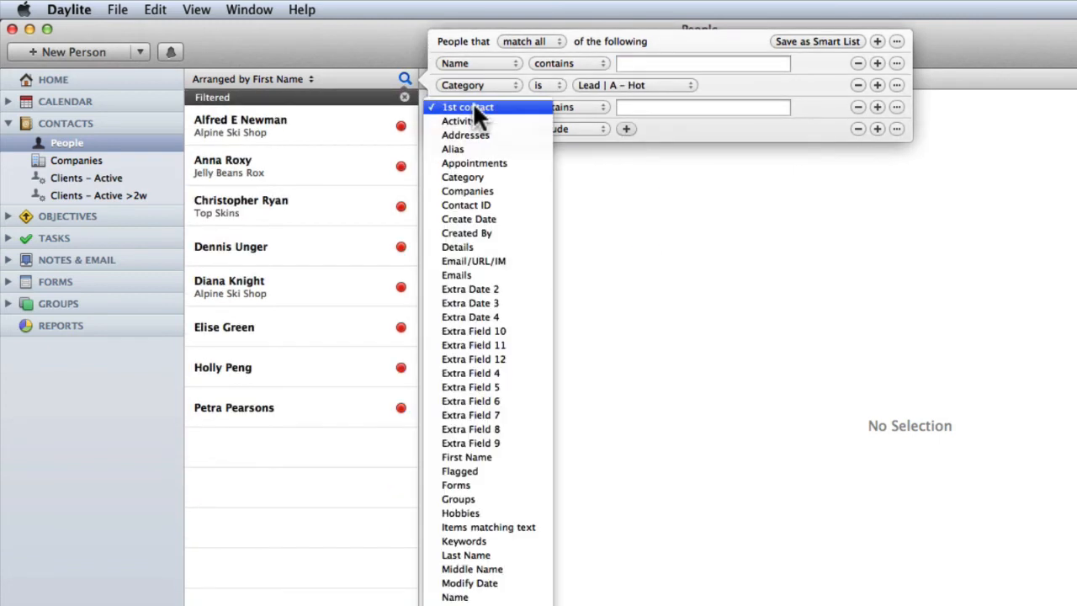
left_click(476, 176)
left_click(602, 107)
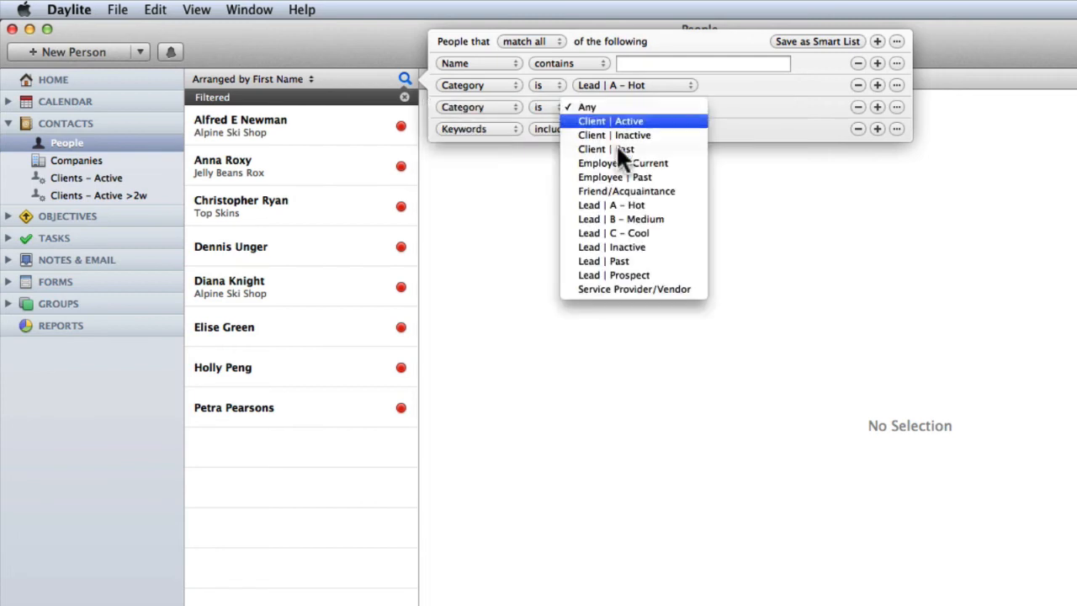
left_click(630, 221)
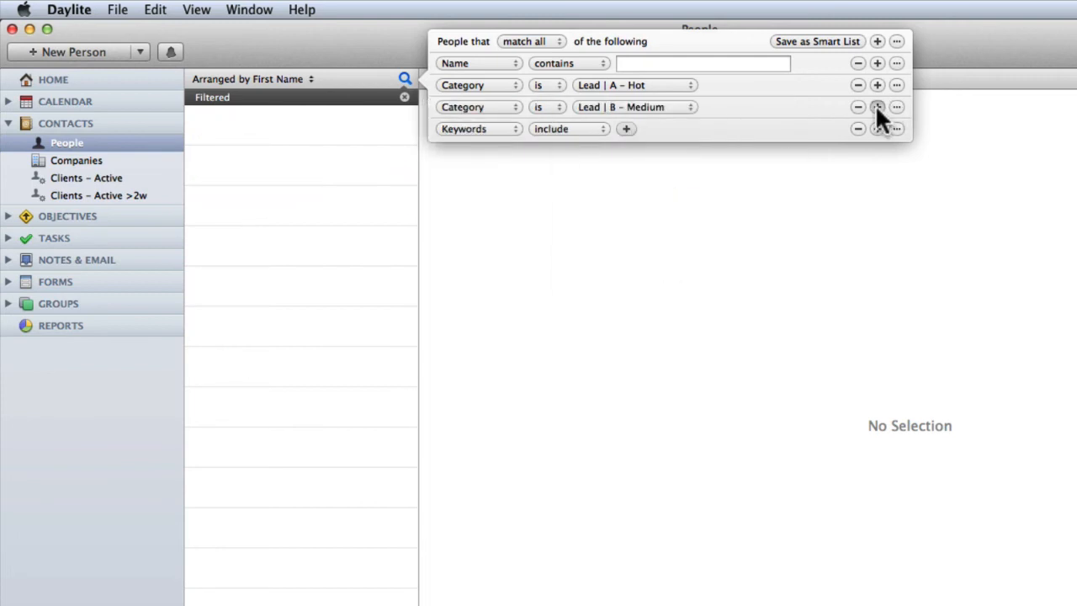
left_click(877, 107)
left_click(476, 129)
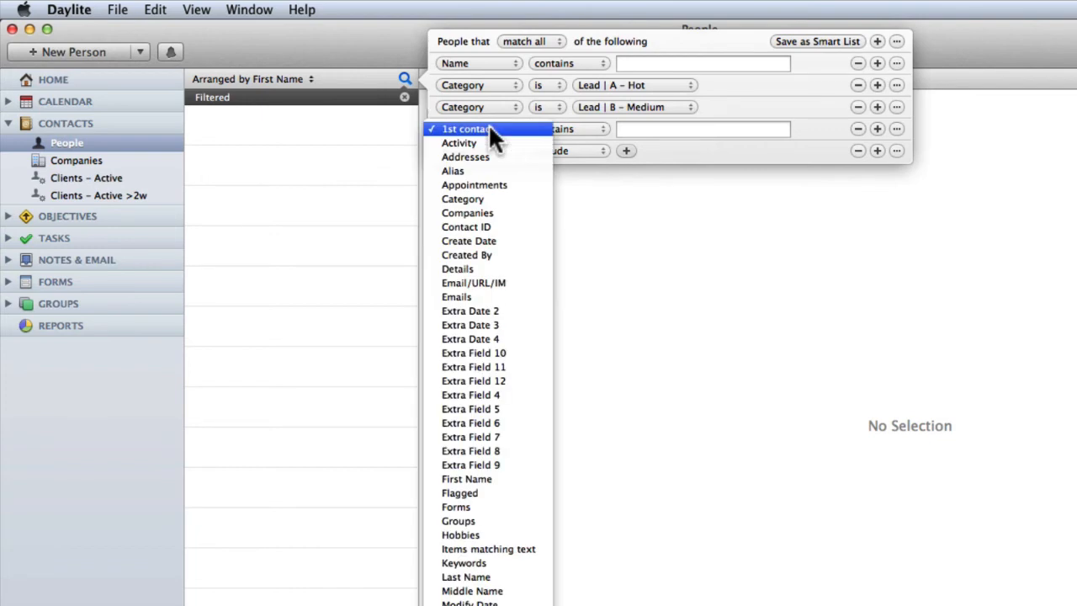
left_click(481, 196)
left_click(614, 126)
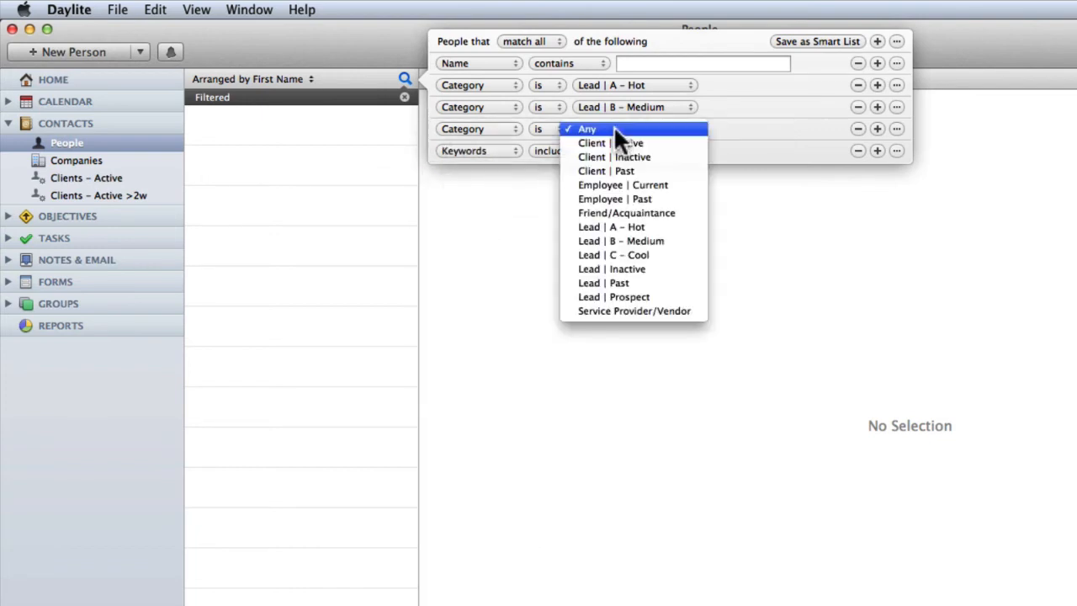
left_click(625, 255)
- Remove the Name and Keywords conditions and set the filter to match any
left_click(858, 64)
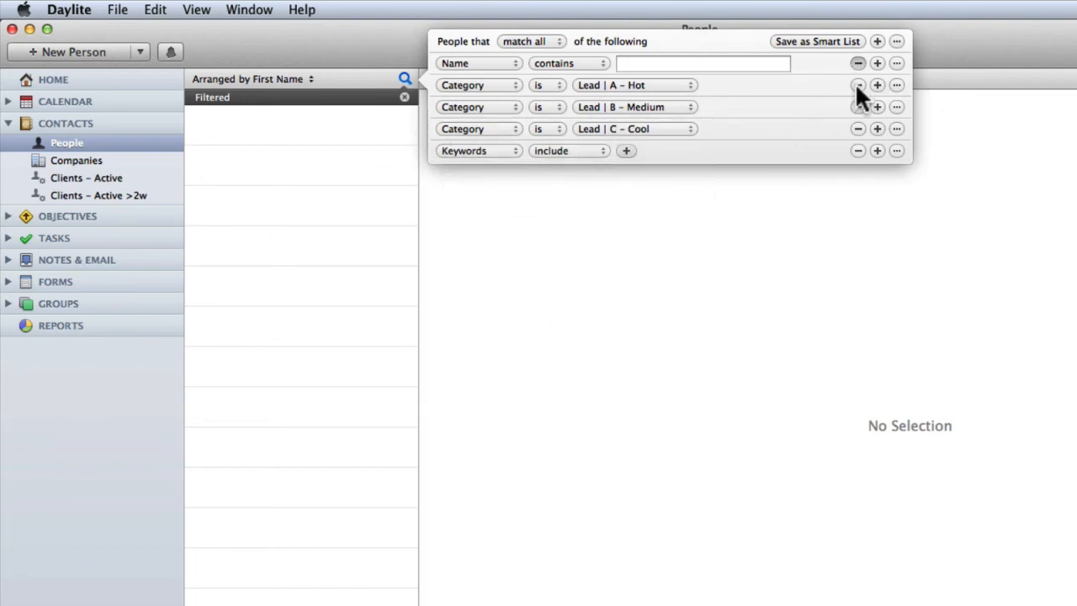
left_click(856, 128)
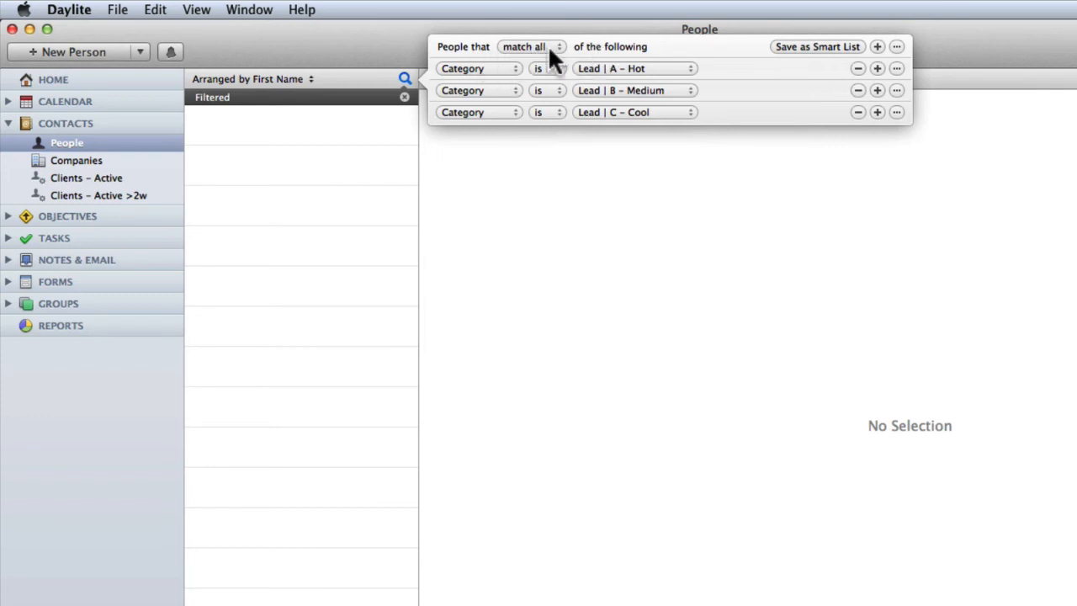
left_click(525, 46)
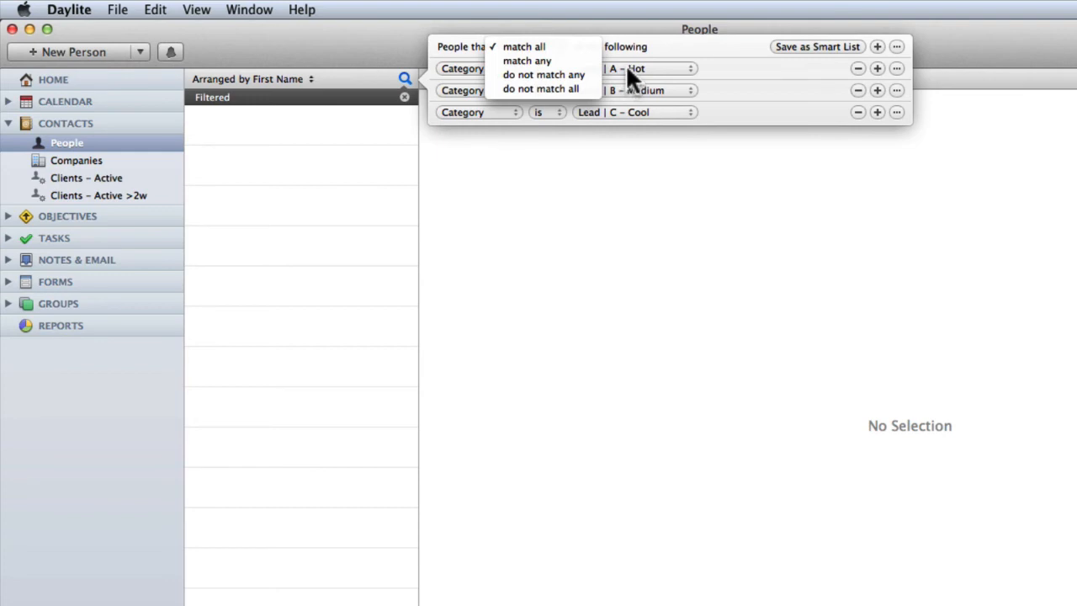
left_click(549, 62)
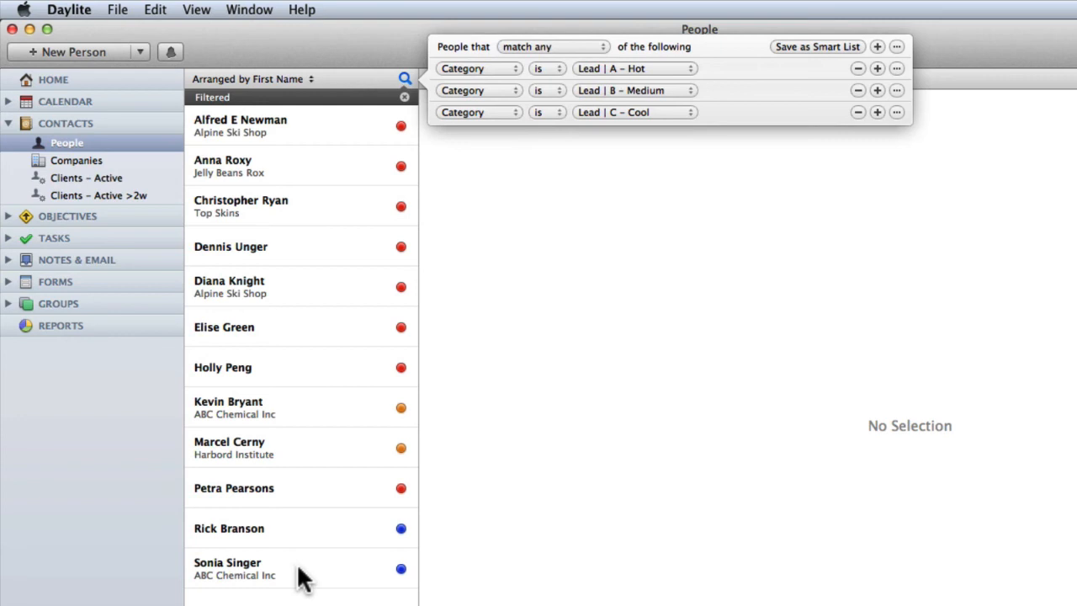
- Save the leads filter as smart list 'Leads – Active', then return to People
left_click(813, 47)
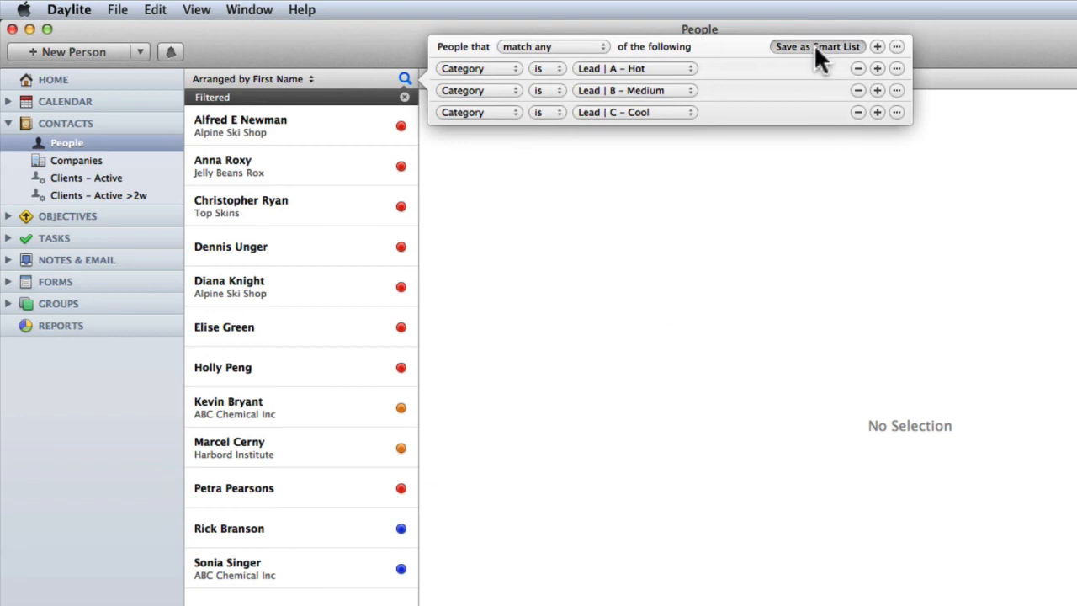
type("Lea")
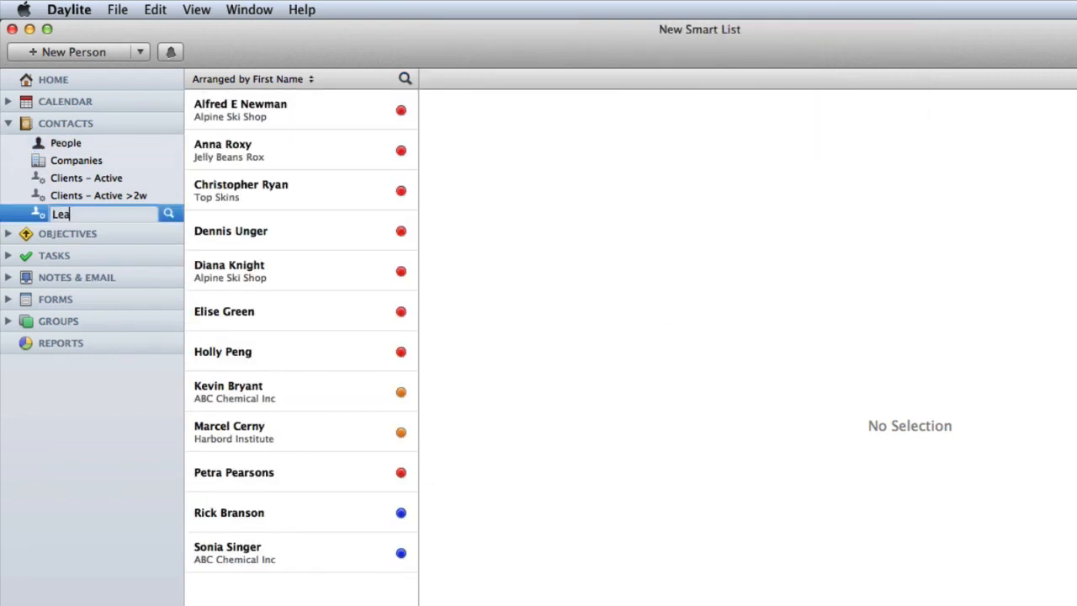
type("ds – Active")
key("Return")
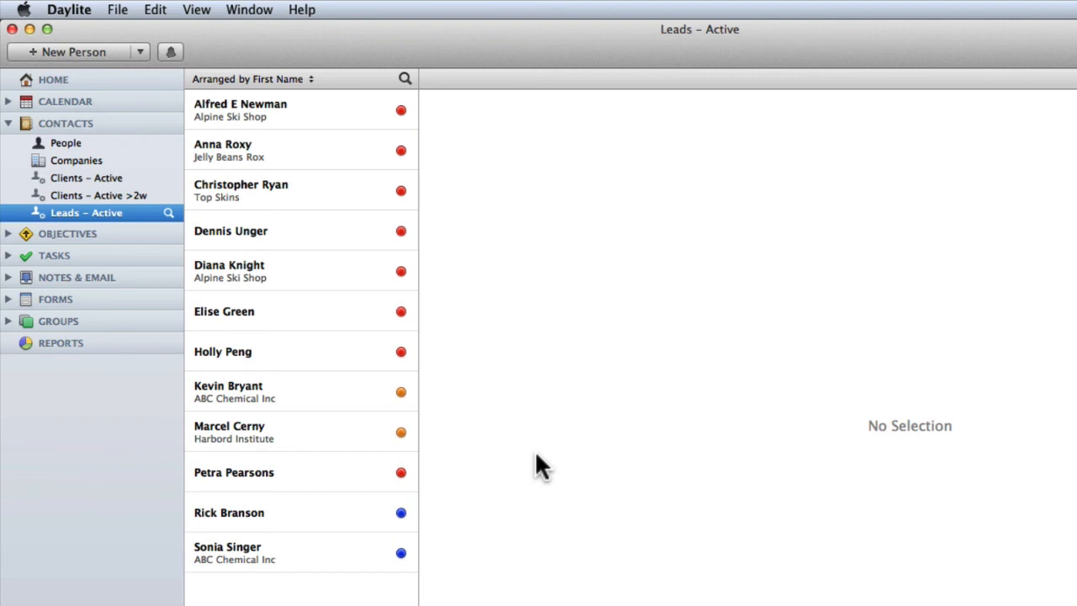
left_click(65, 143)
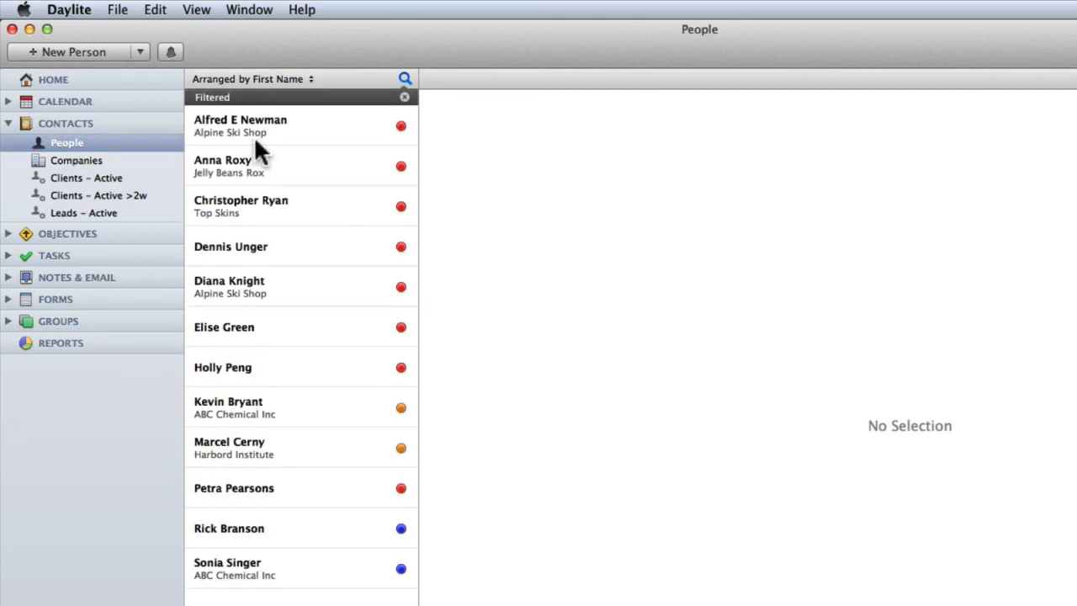
- Add a nested 'Activity in last 3 days' rule to the leads filter, set to 'Do not match any'
left_click(406, 78)
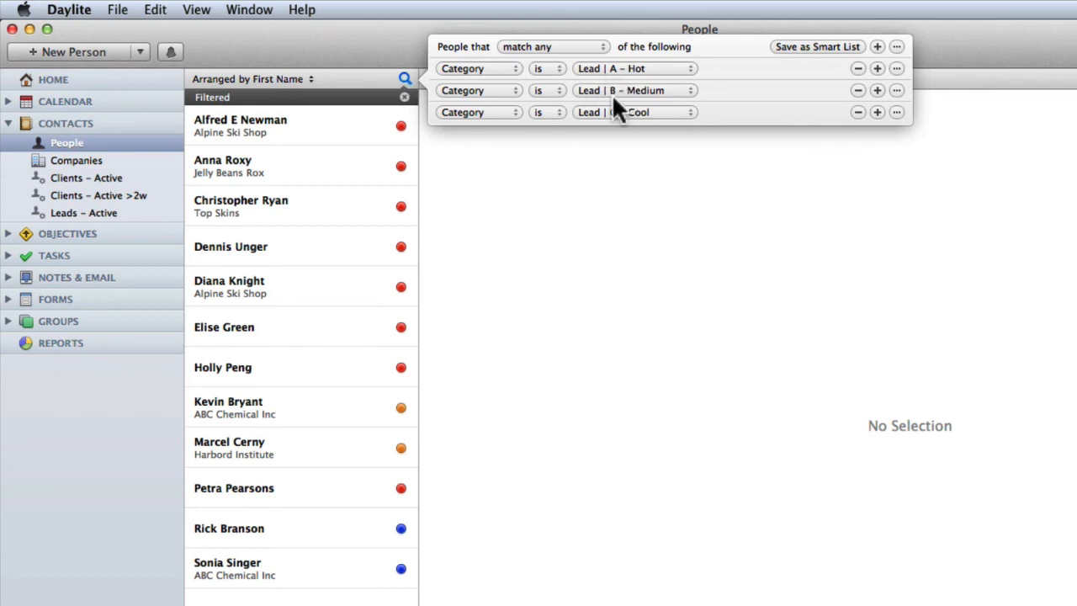
left_click(897, 112)
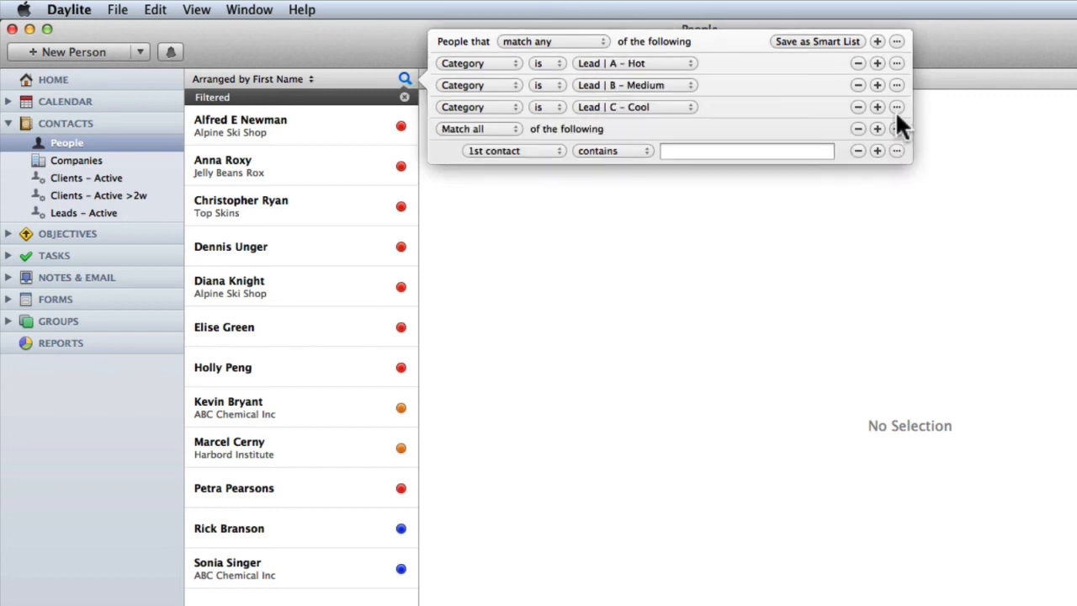
left_click(538, 151)
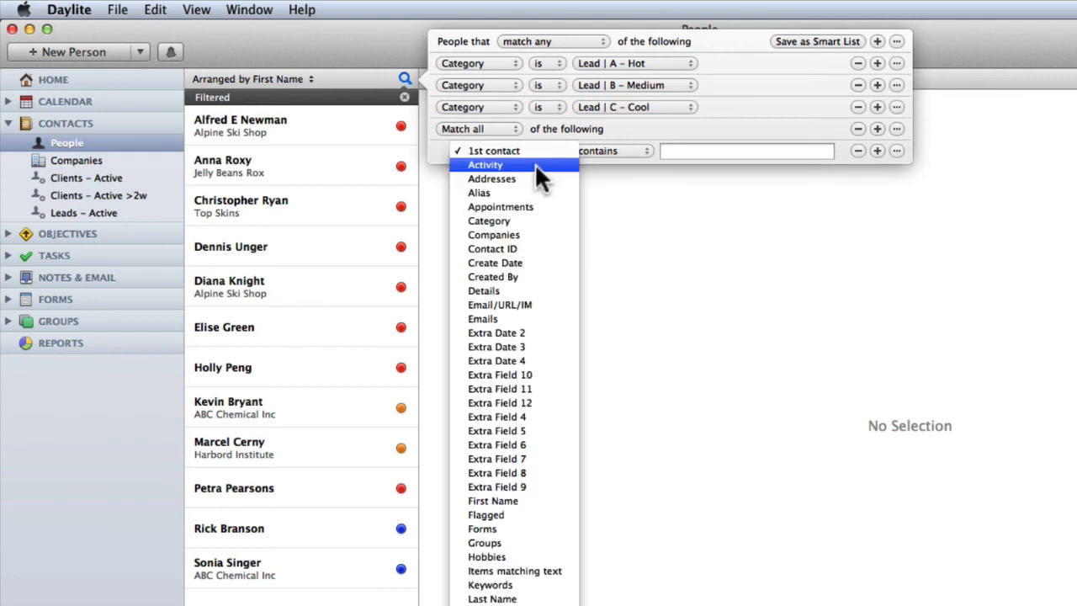
left_click(536, 165)
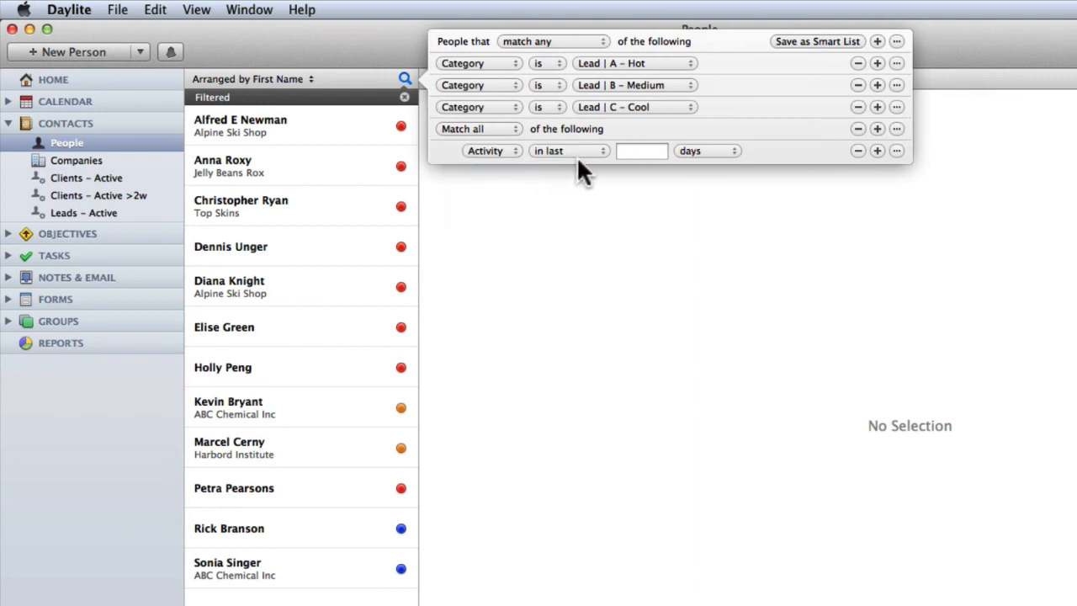
left_click(630, 151)
type("3")
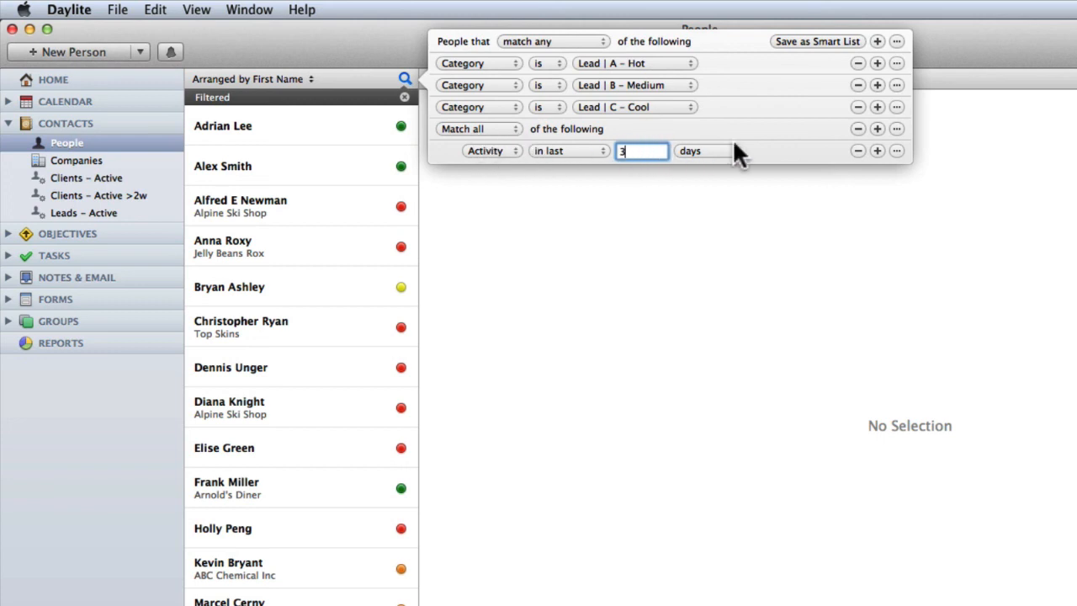
left_click(478, 129)
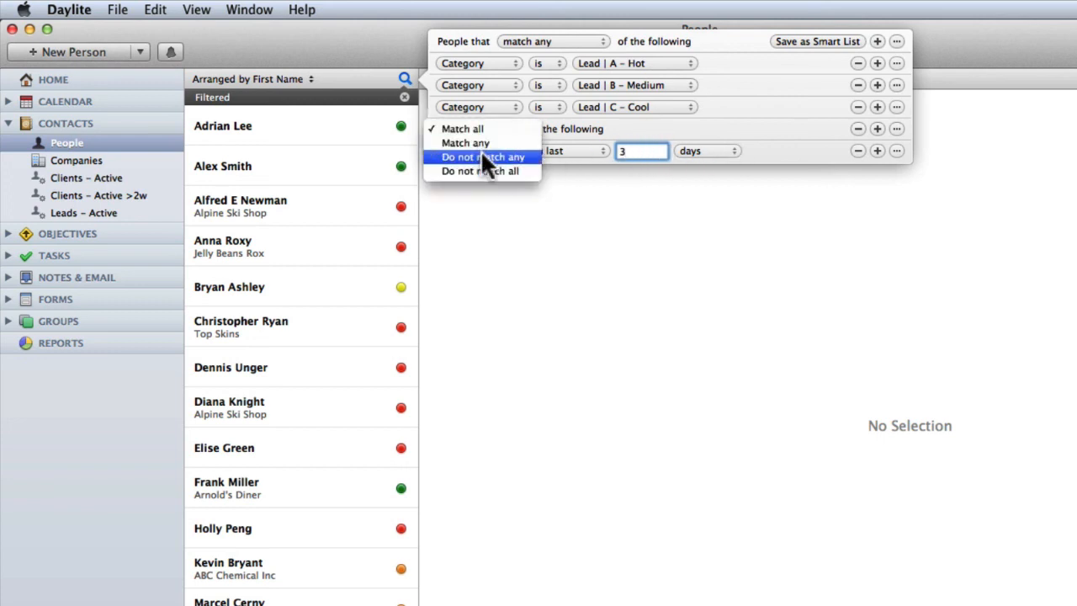
left_click(482, 158)
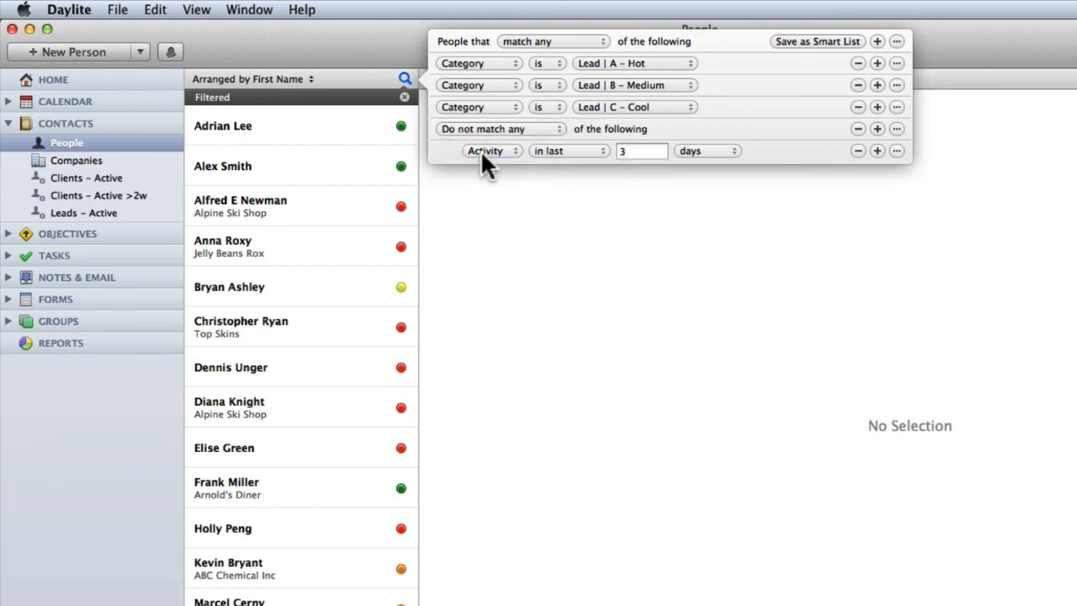
- Save the filter excluding recent activity as the smart list 'Leads – Active >3d'
left_click(795, 39)
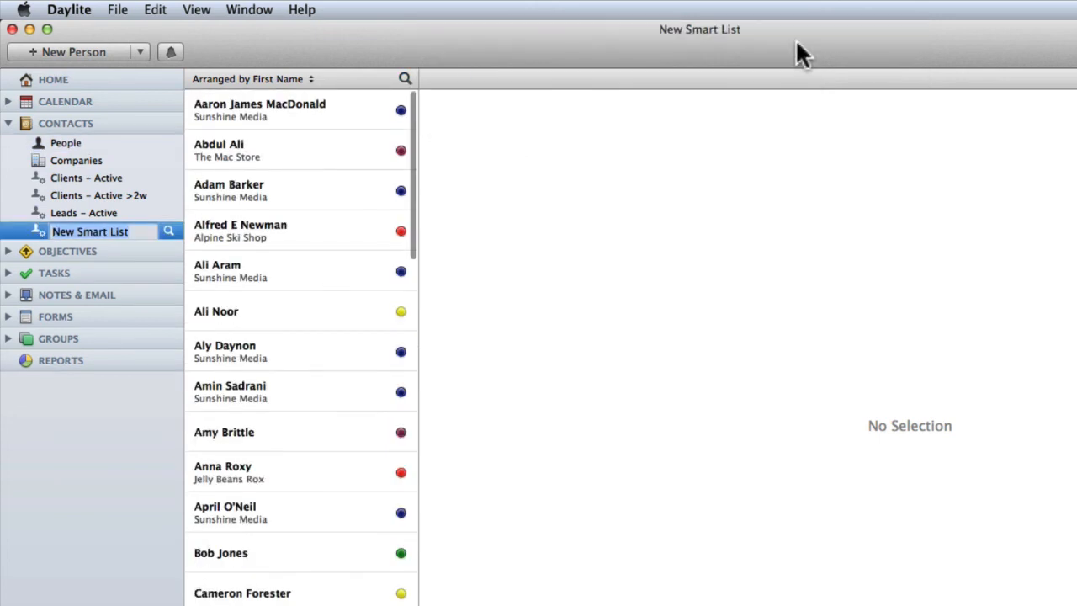
type("Leads – Ac")
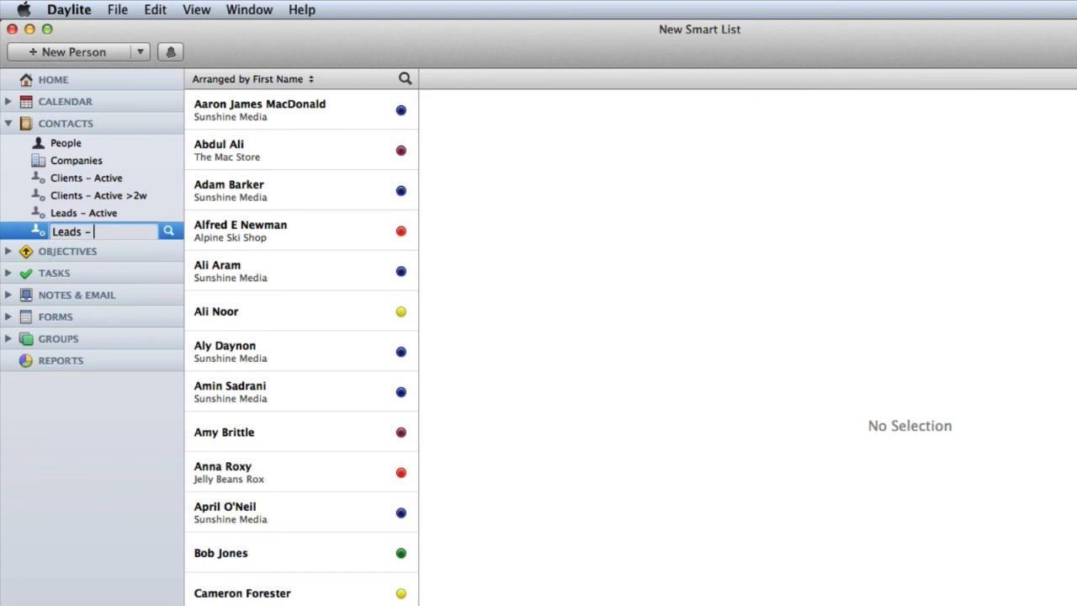
type("tive >3d")
key("Return")
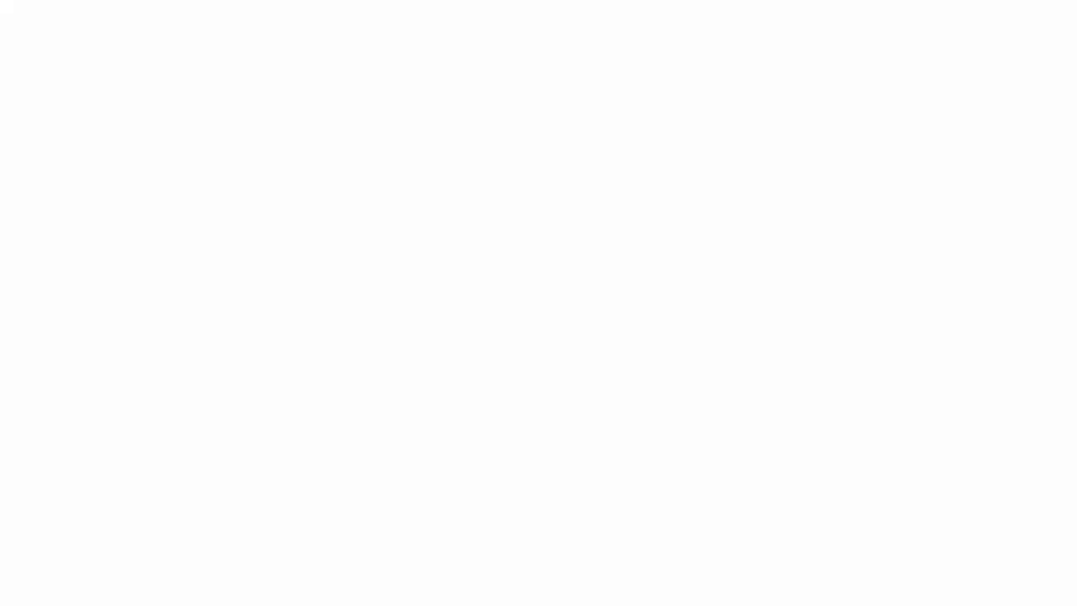